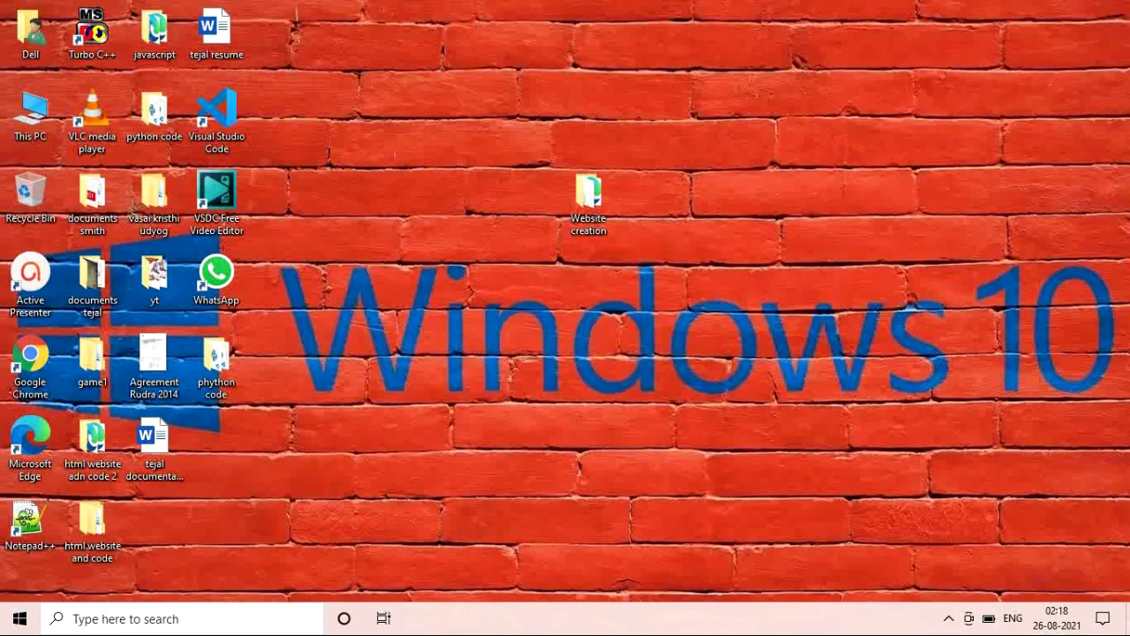
Step: Open the index file from the Website creation folder in Google Chrome
double_click(587, 225)
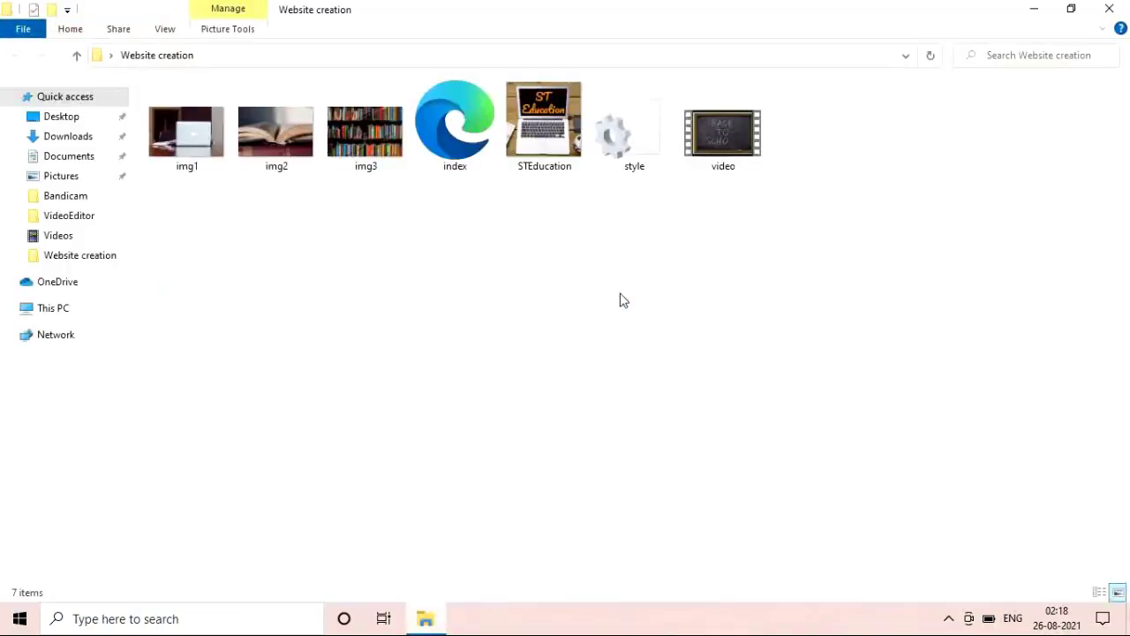
left_click(456, 152)
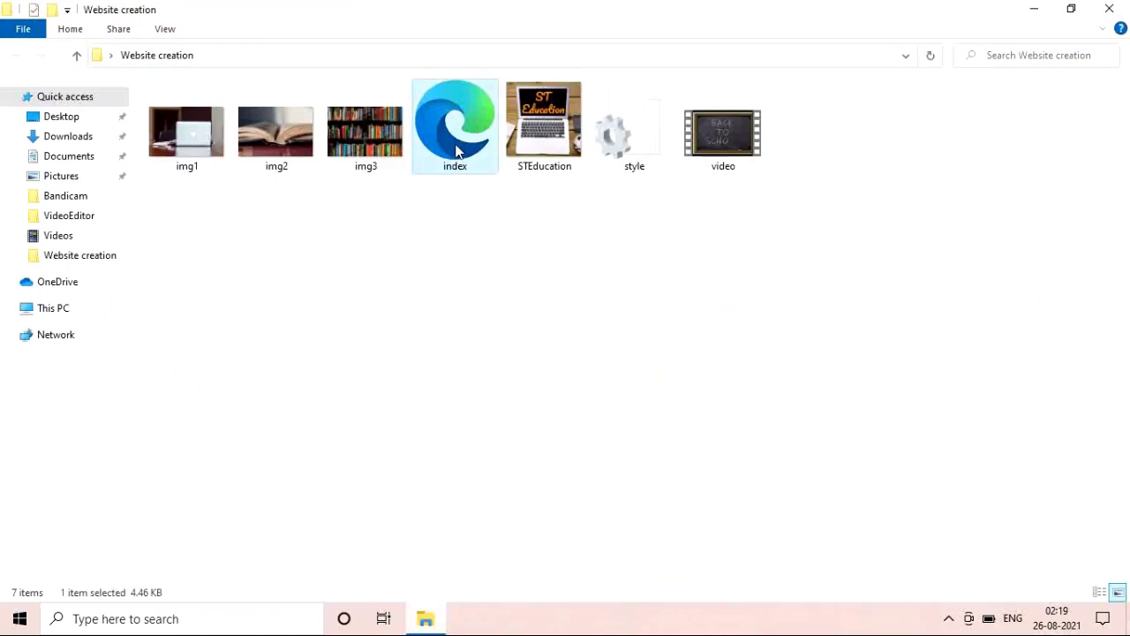
right_click(456, 152)
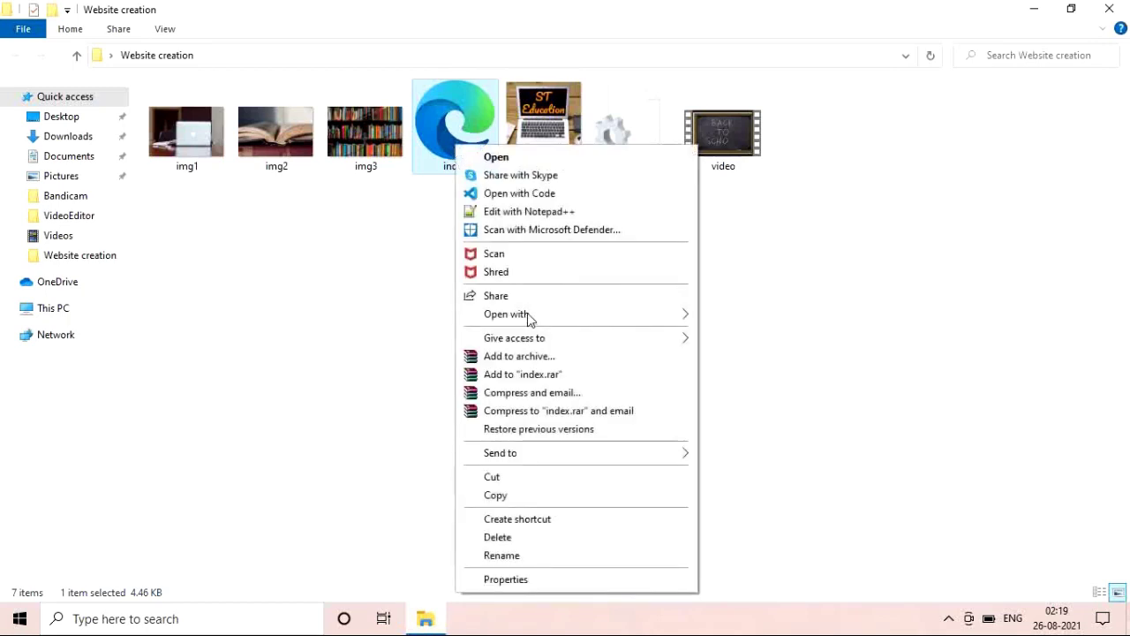
mouse_move(530, 320)
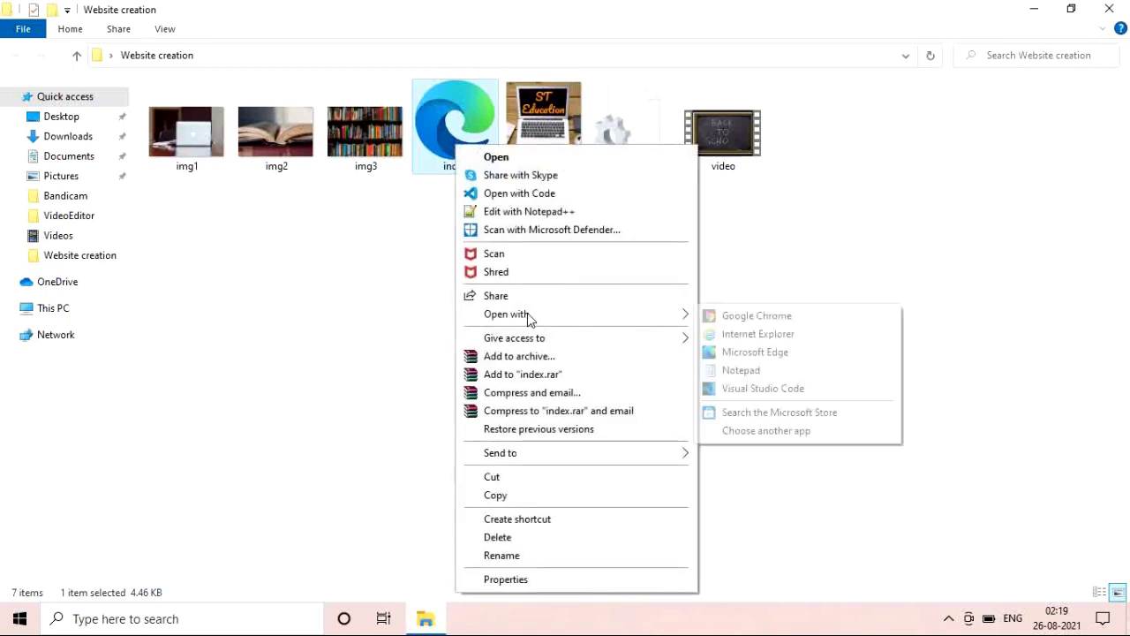
left_click(754, 318)
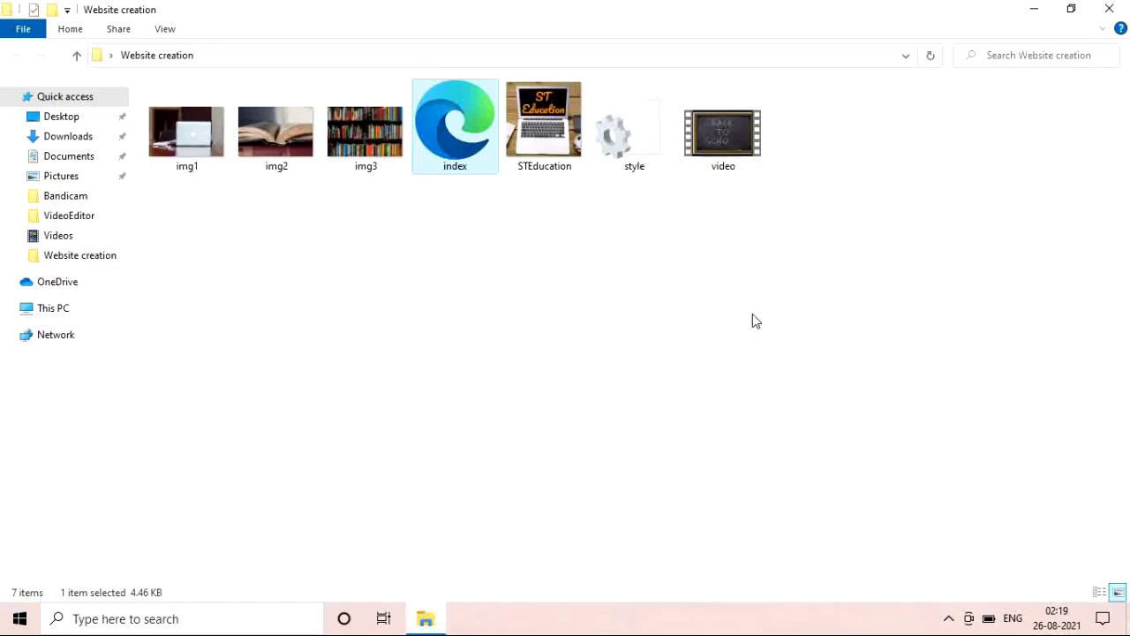
key("Return")
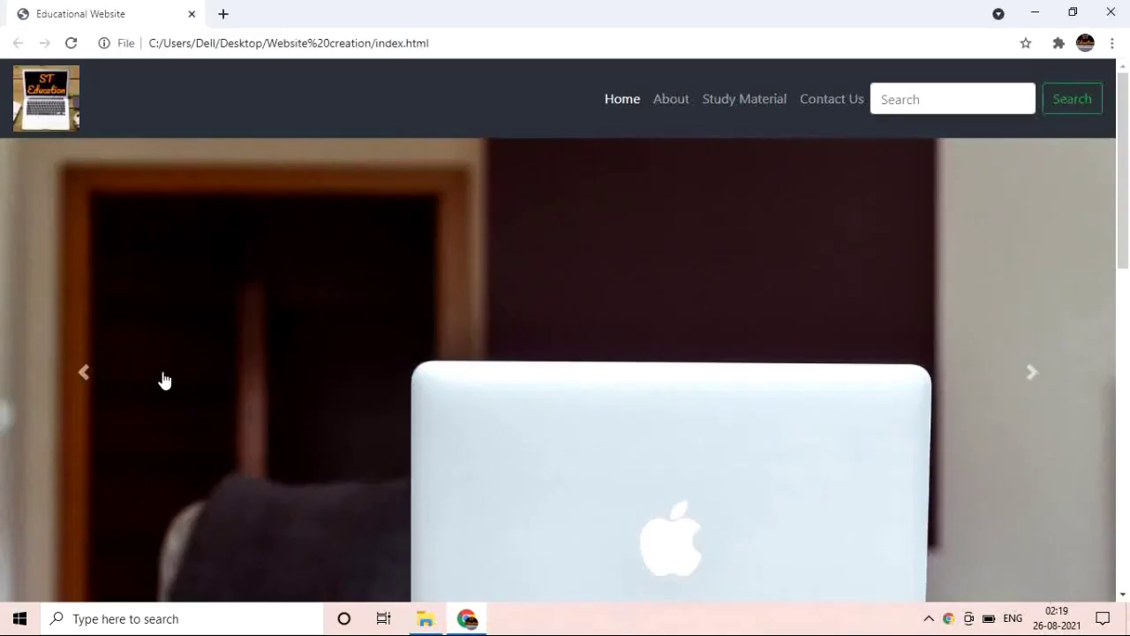
Step: Go back one slide in the home page carousel and play the About Us video
left_click(75, 384)
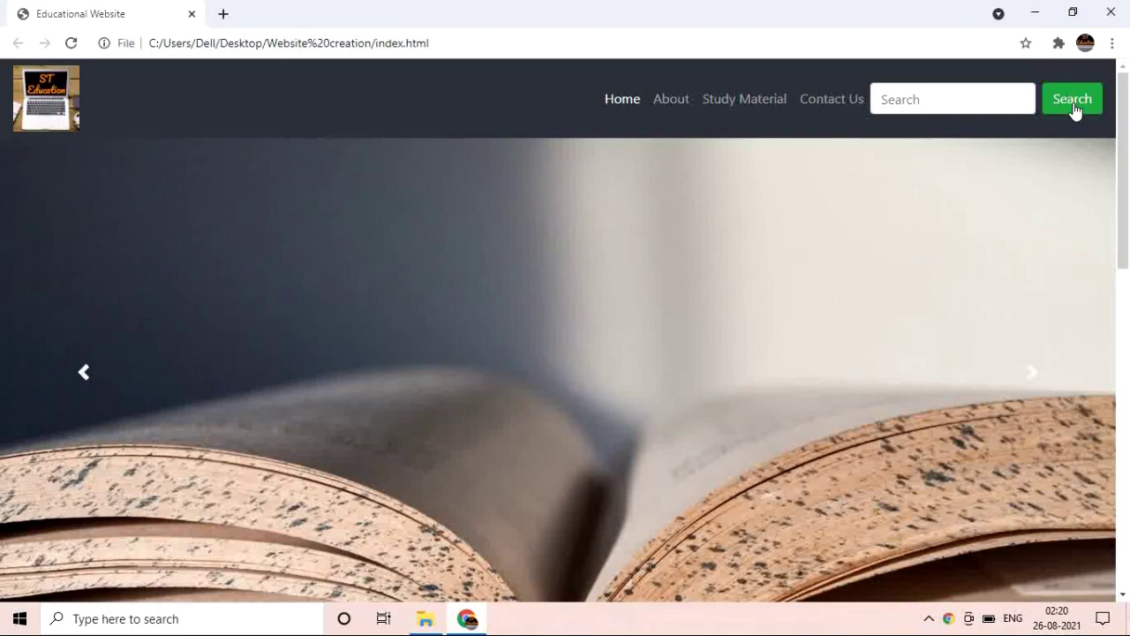
scroll(1128, 145, "down", 1)
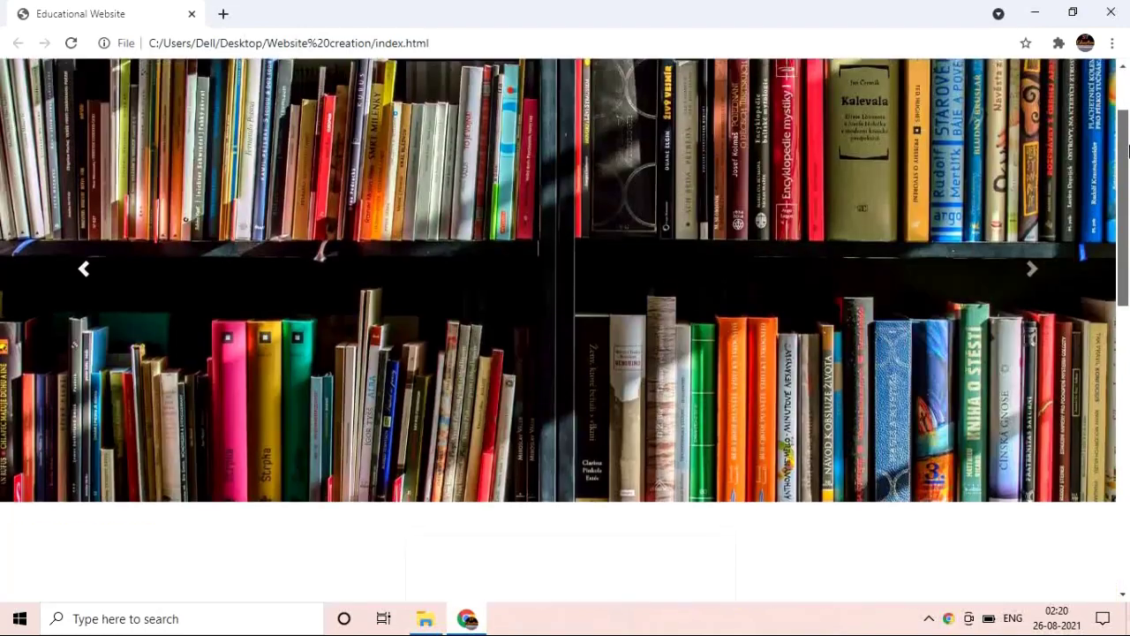
left_click_drag(1128, 146, 1121, 99)
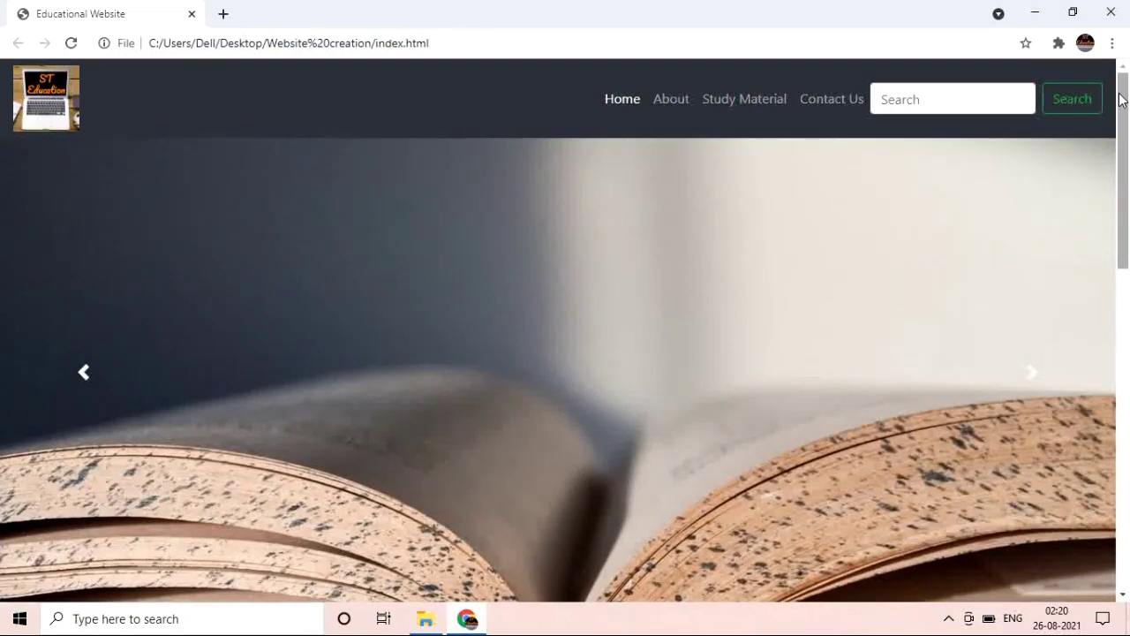
left_click_drag(1121, 99, 1128, 280)
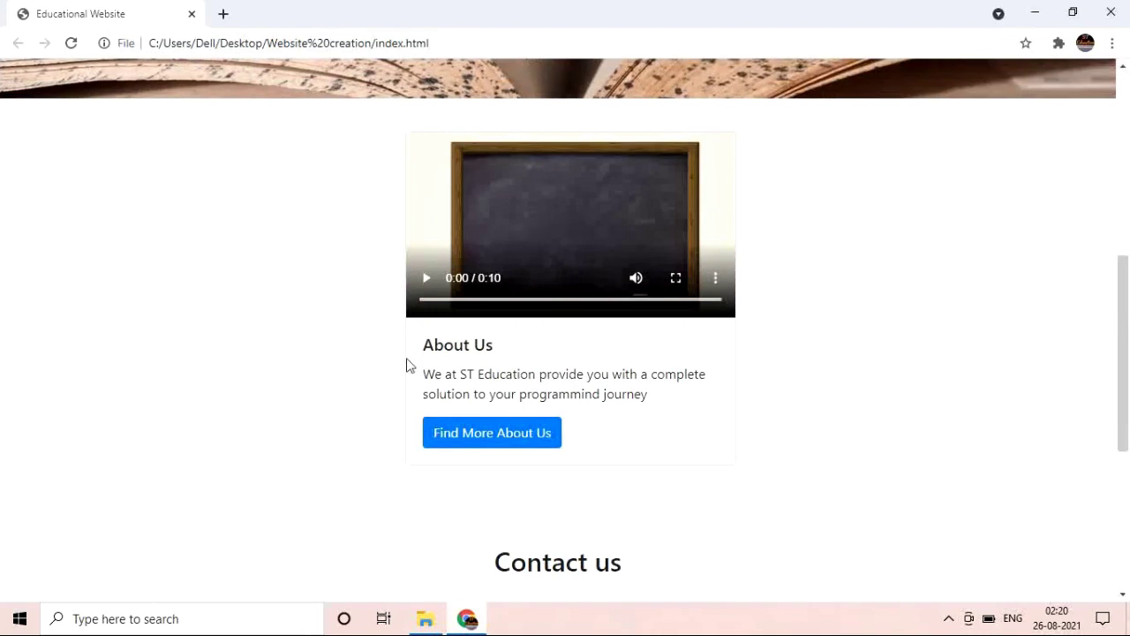
left_click(426, 280)
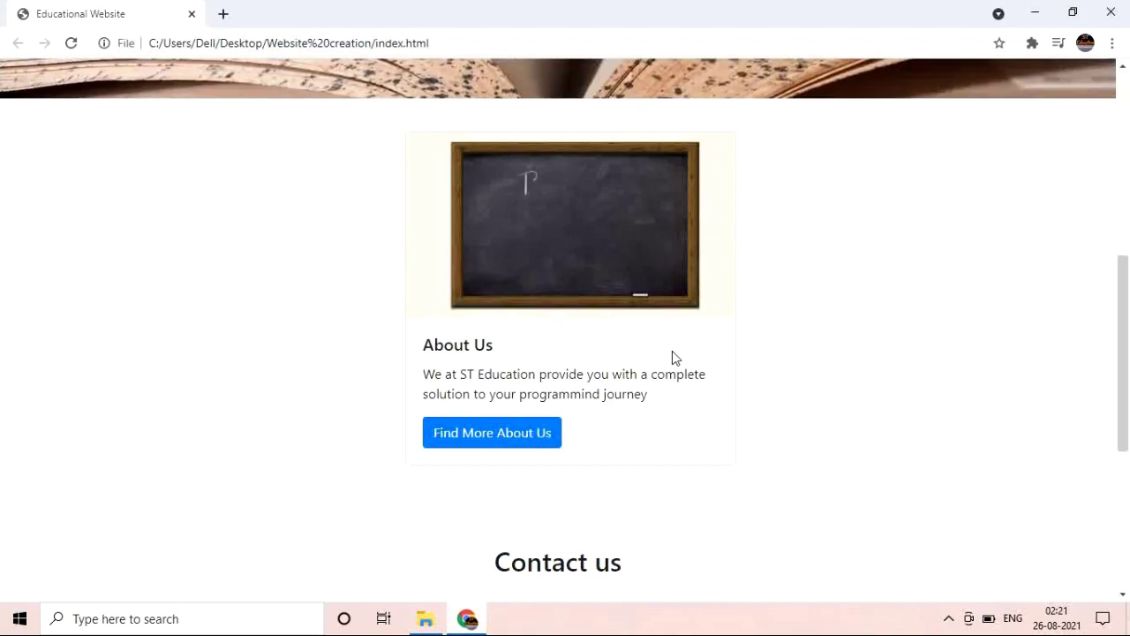
Step: Examine the page's About Us card, Contact us form and header, and advance the carousel by one slide
scroll(1126, 342, "down", 1)
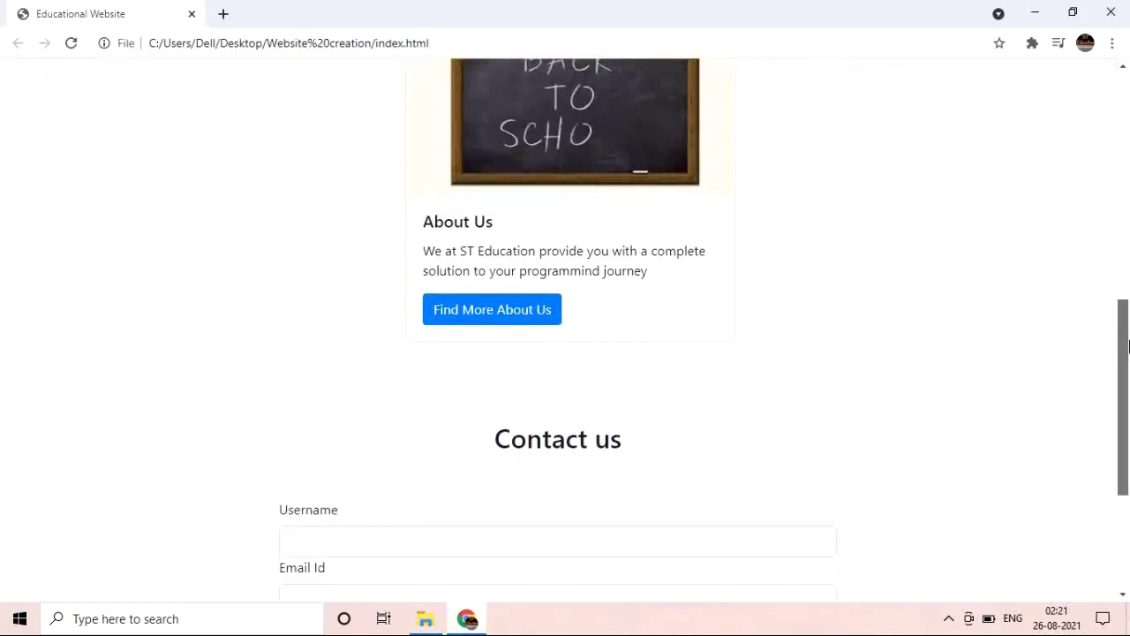
left_click_drag(1126, 344, 1128, 451)
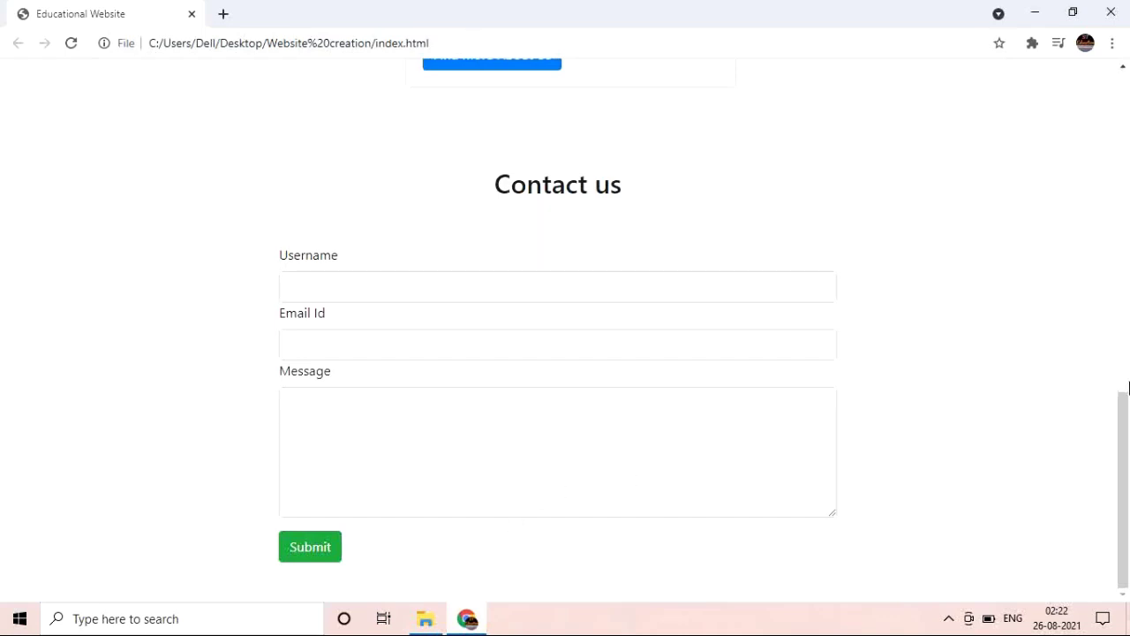
left_click_drag(1128, 389, 1123, 112)
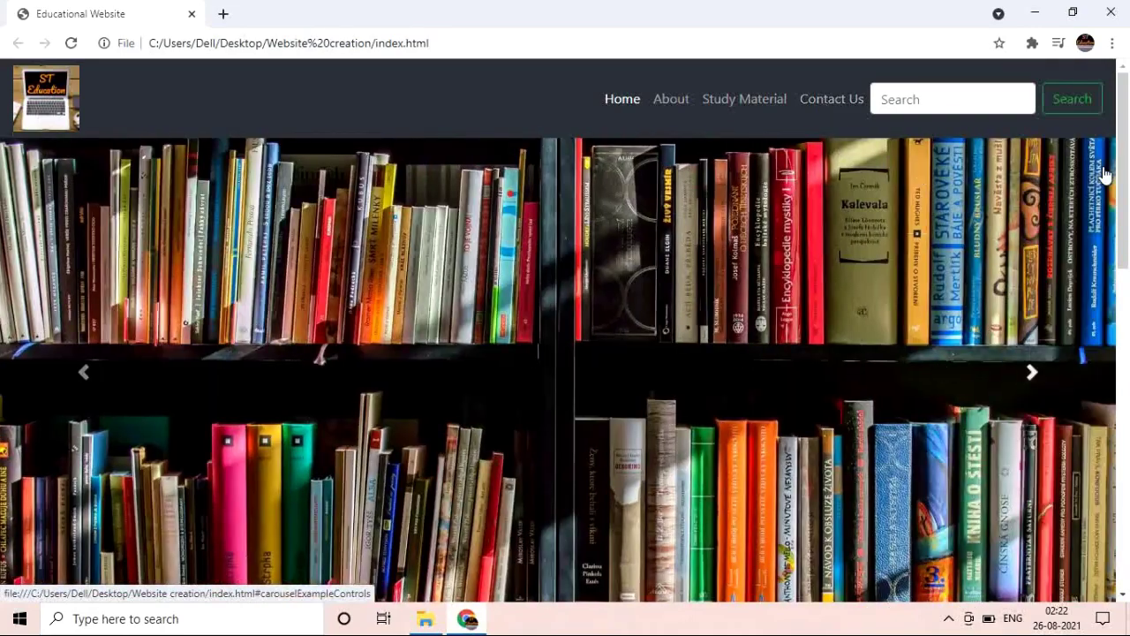
left_click_drag(1123, 177, 1128, 400)
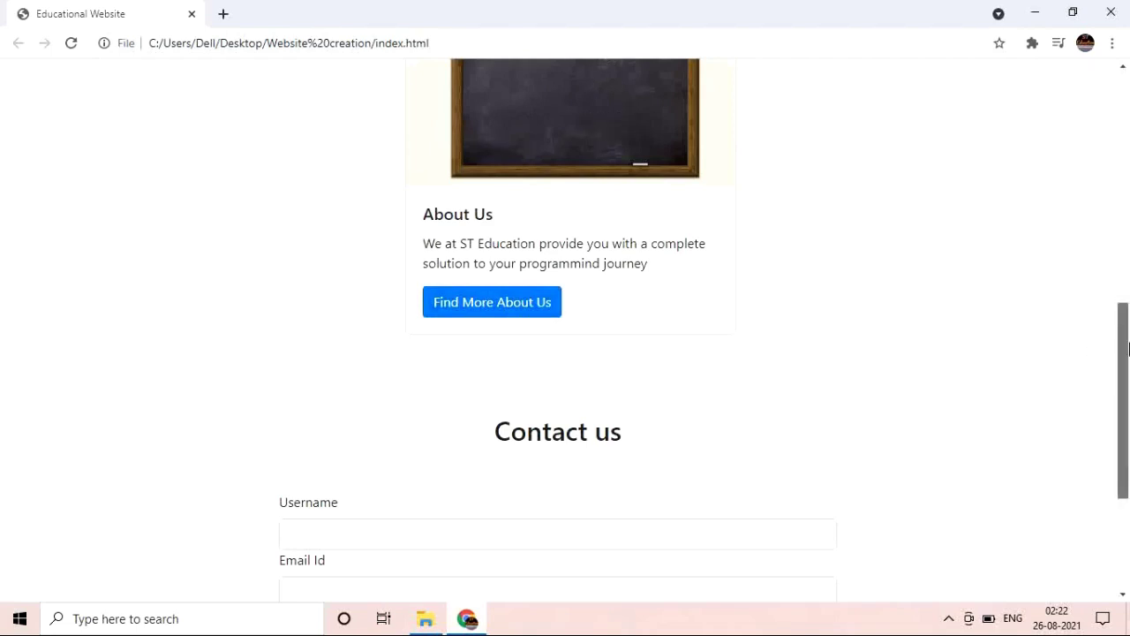
left_click_drag(1124, 348, 1125, 294)
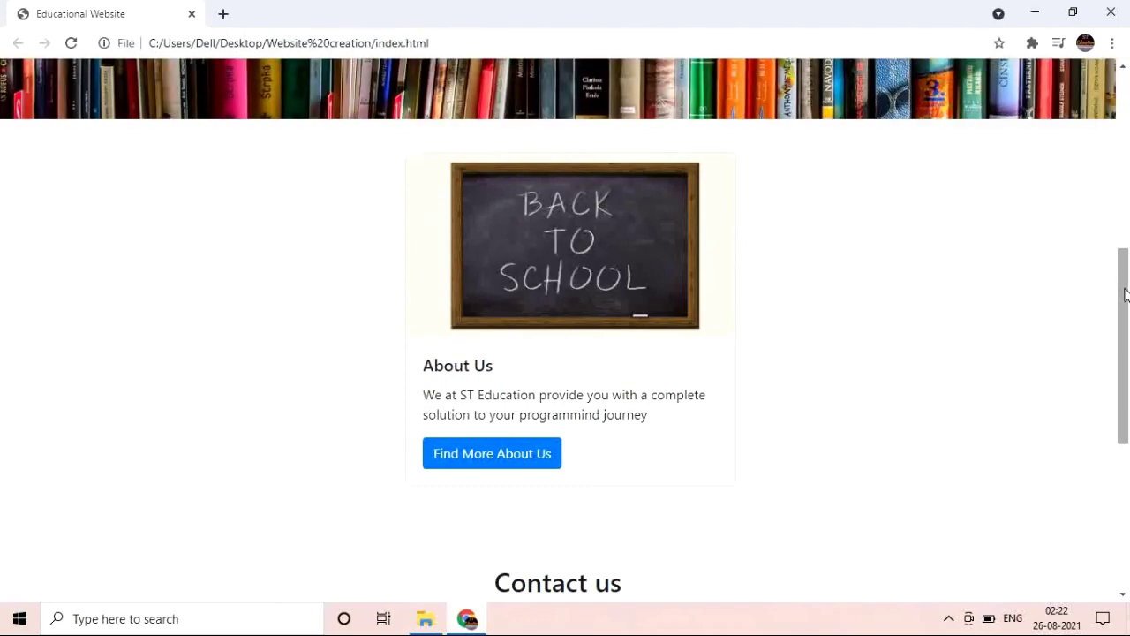
left_click_drag(1125, 294, 1127, 82)
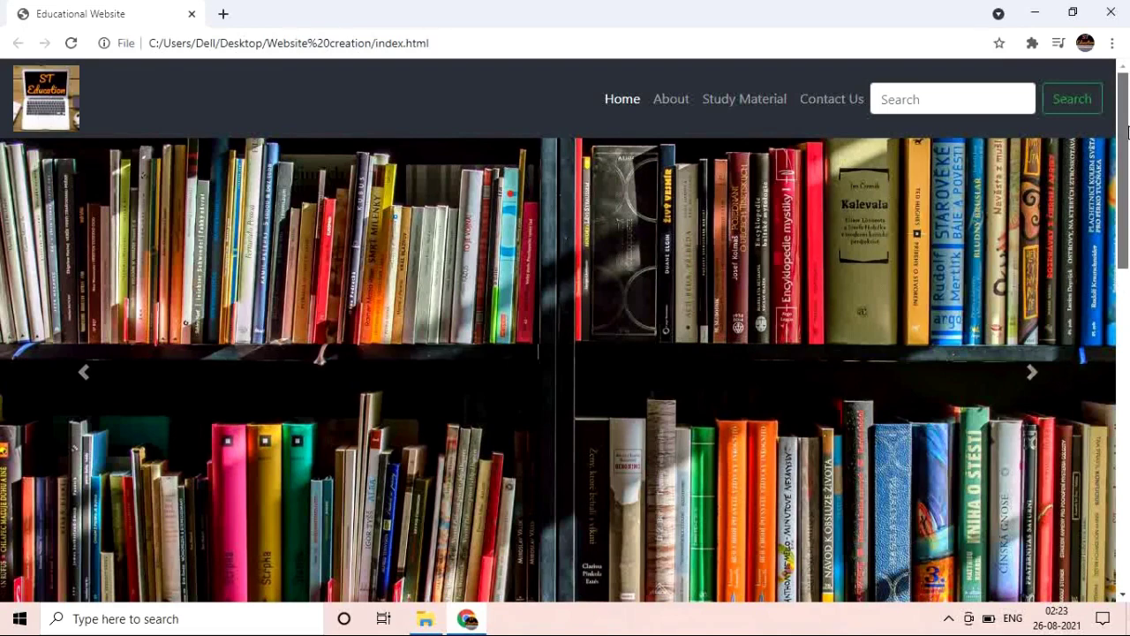
scroll(1128, 168, "down", 1)
scroll(1128, 167, "up", 1)
left_click_drag(1123, 129, 1128, 183)
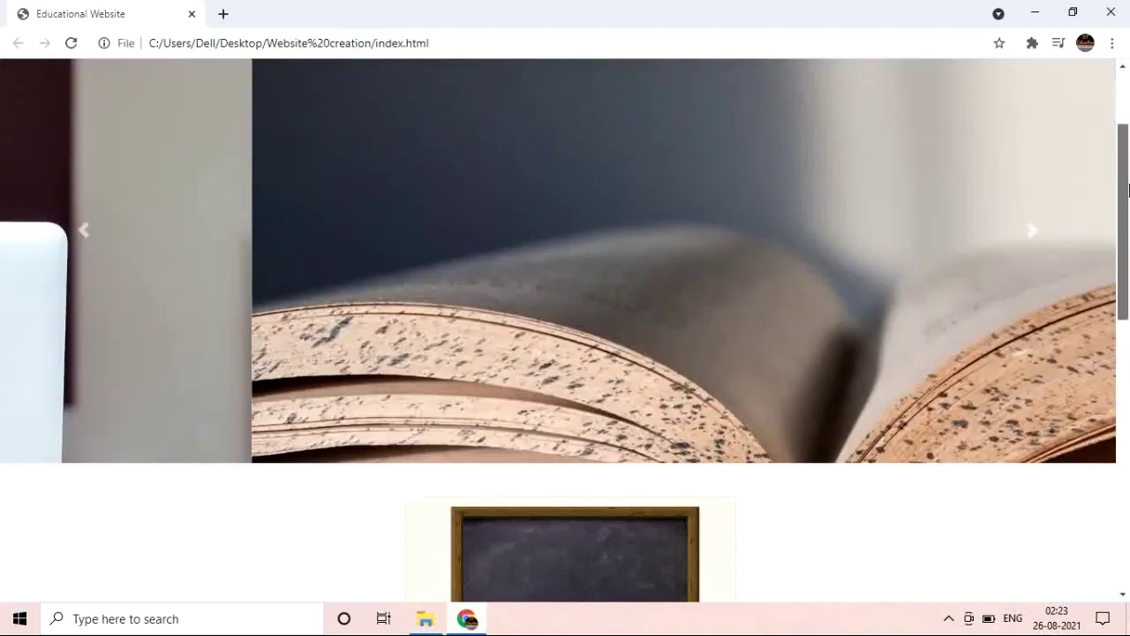
left_click_drag(1128, 189, 1125, 130)
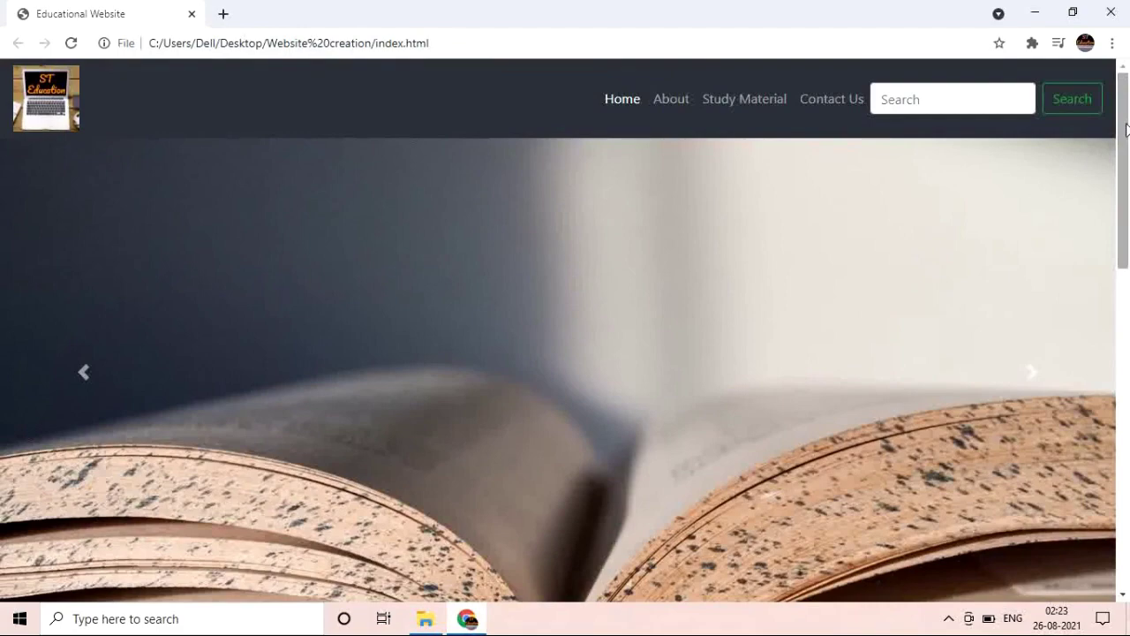
left_click(1031, 378)
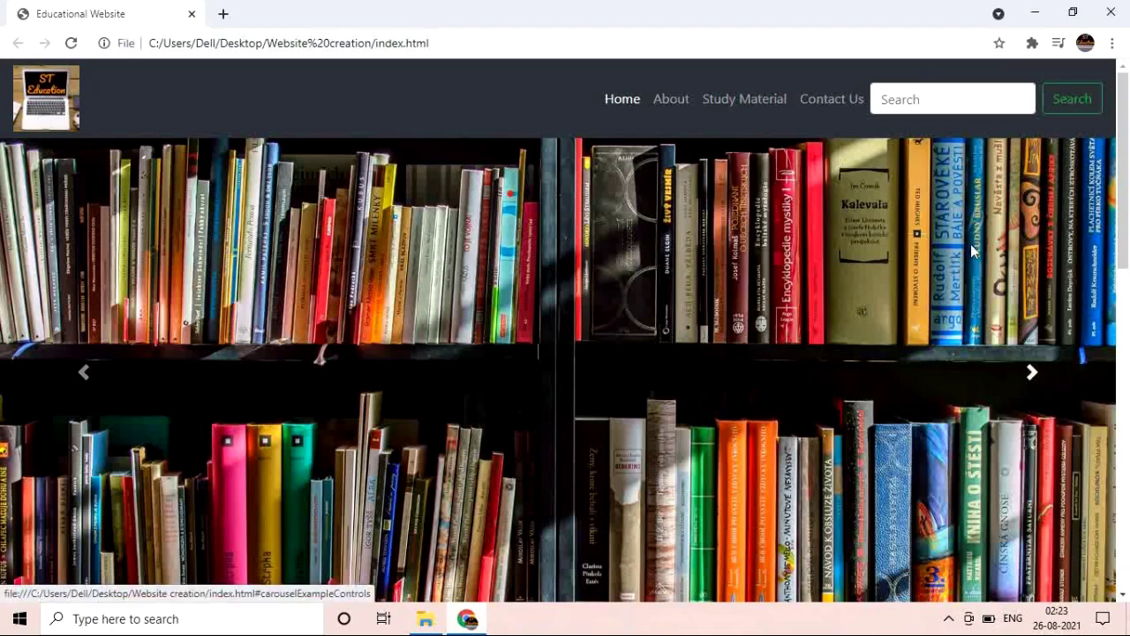
Step: Submit the Contact us form with all of its fields left empty
left_click_drag(1127, 180, 1127, 347)
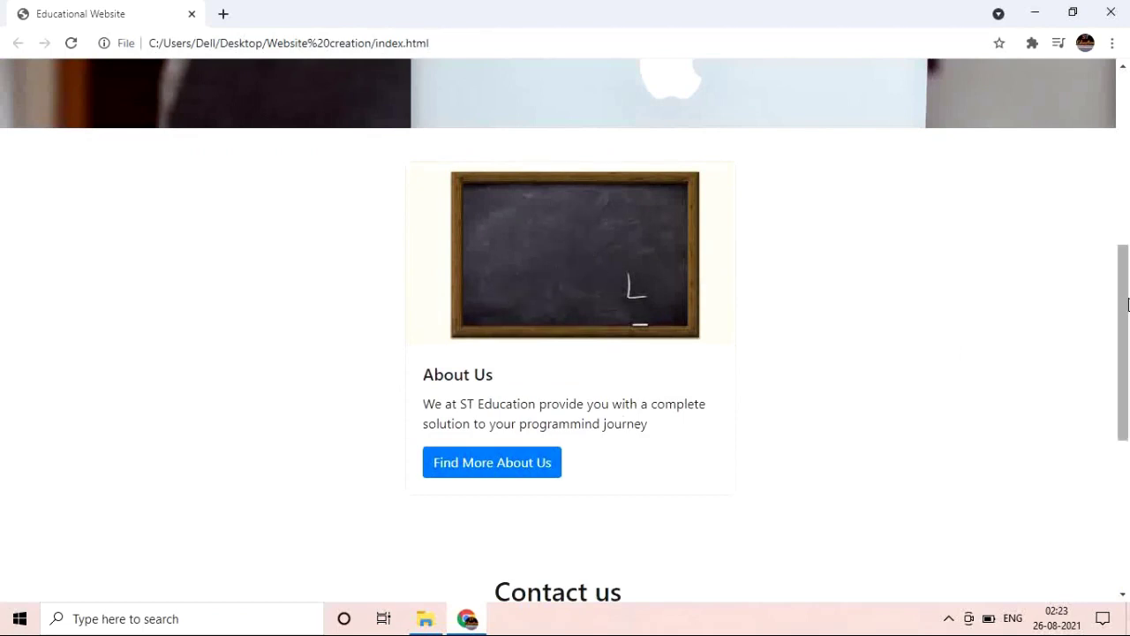
left_click_drag(1124, 352, 1127, 497)
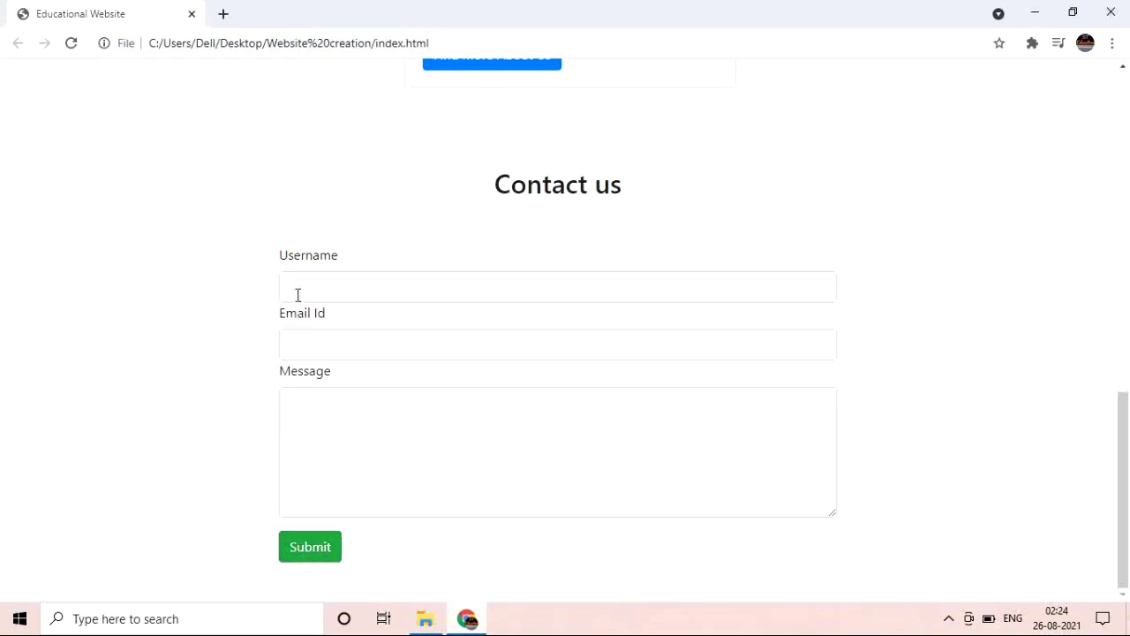
left_click(291, 549)
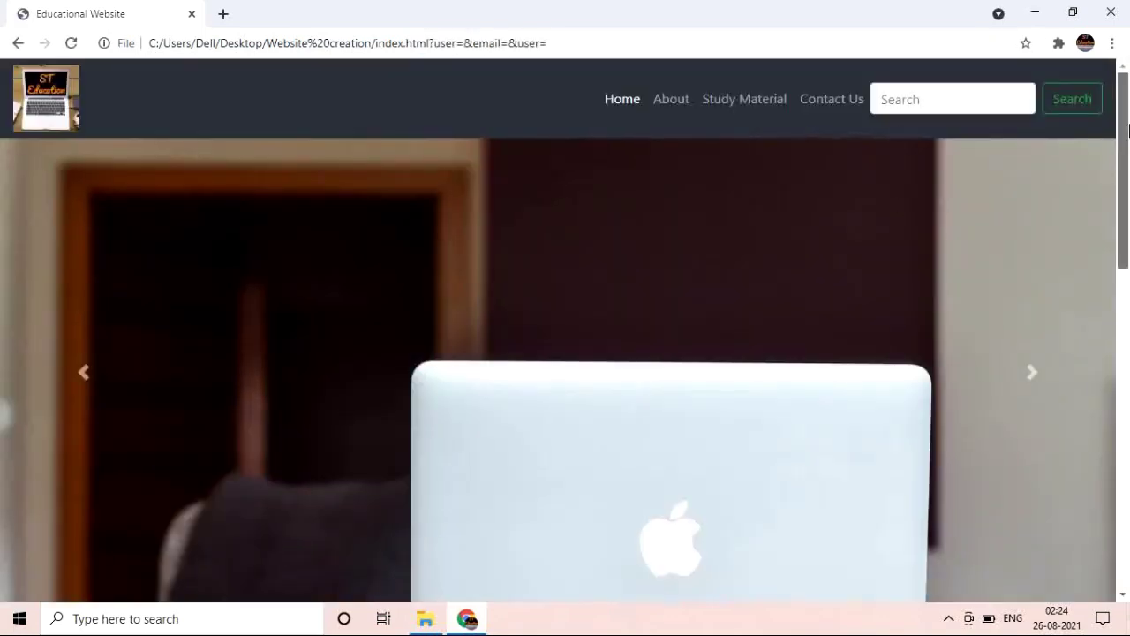
Step: Fill in the Contact us form with a suggested username, a suggested e-mail address and the message "pls like share subscribe"
left_click_drag(1123, 156, 1128, 475)
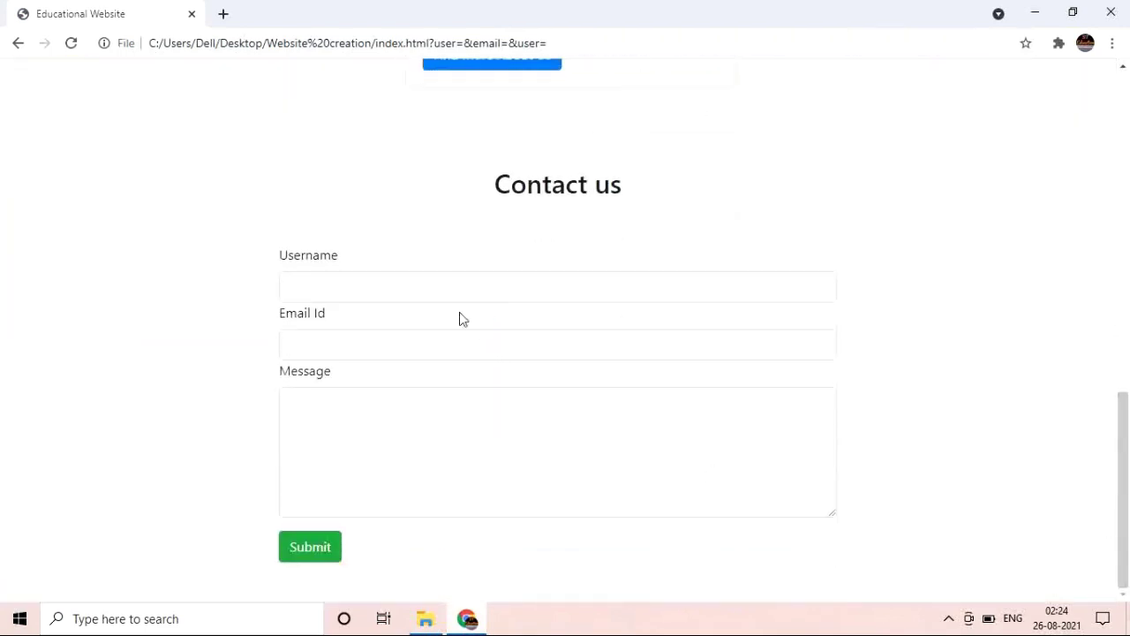
left_click(442, 285)
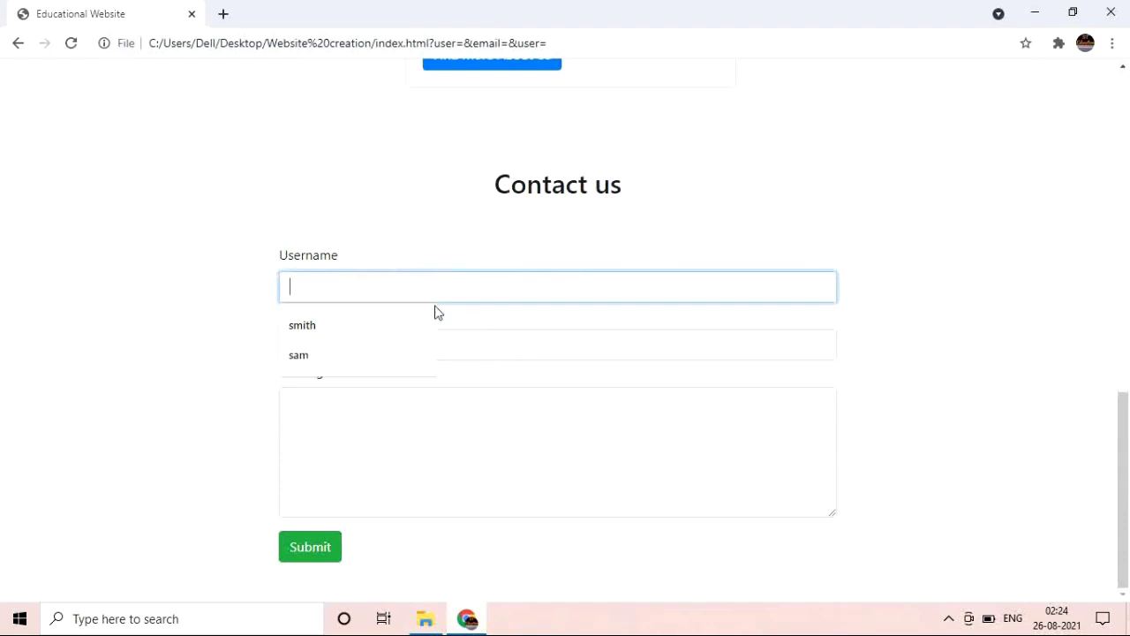
left_click(335, 326)
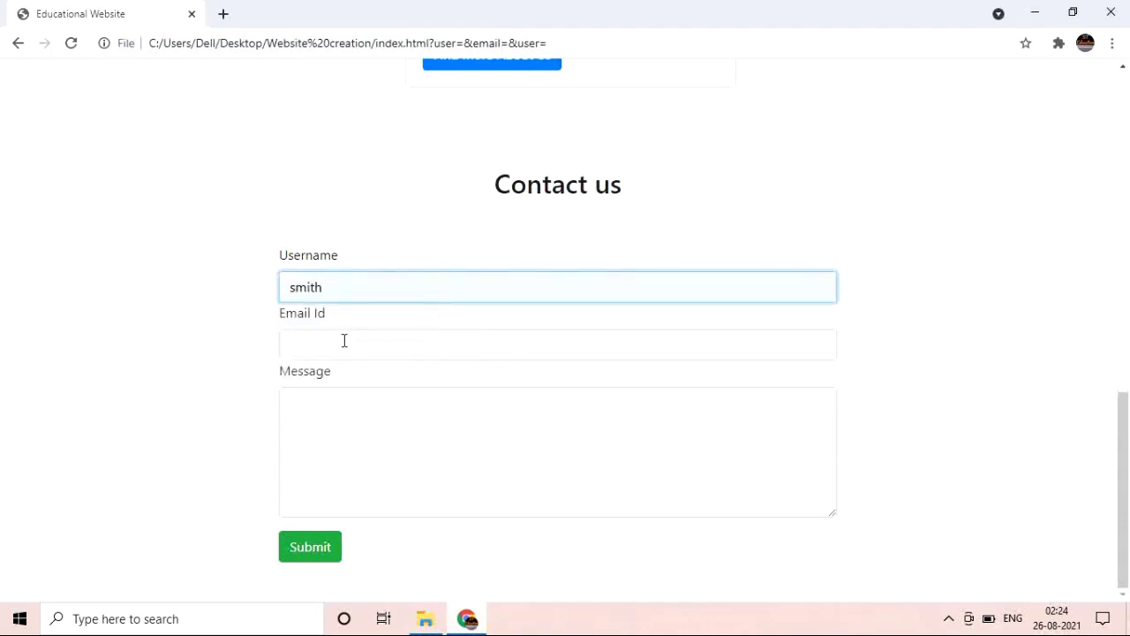
left_click(343, 340)
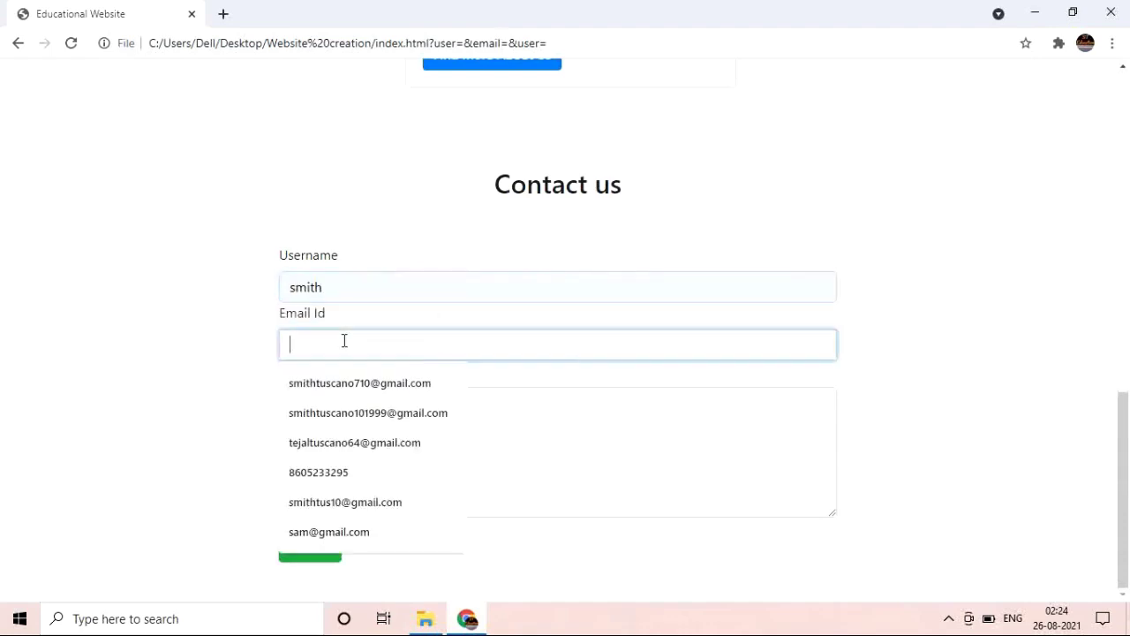
left_click(370, 502)
left_click(371, 501)
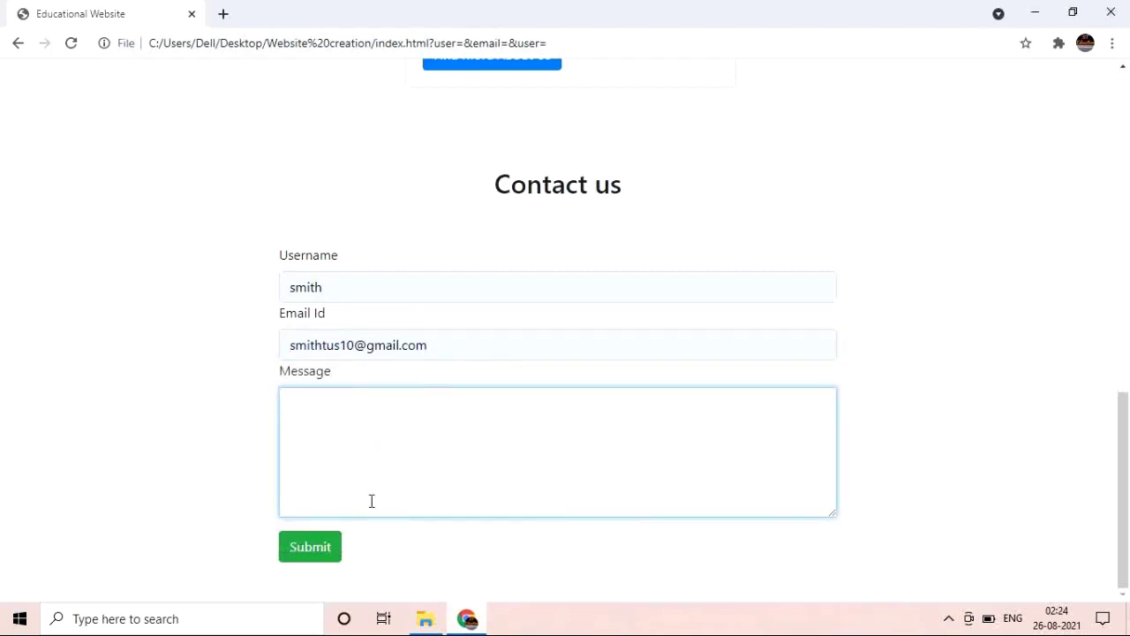
type("pls like share subscribe")
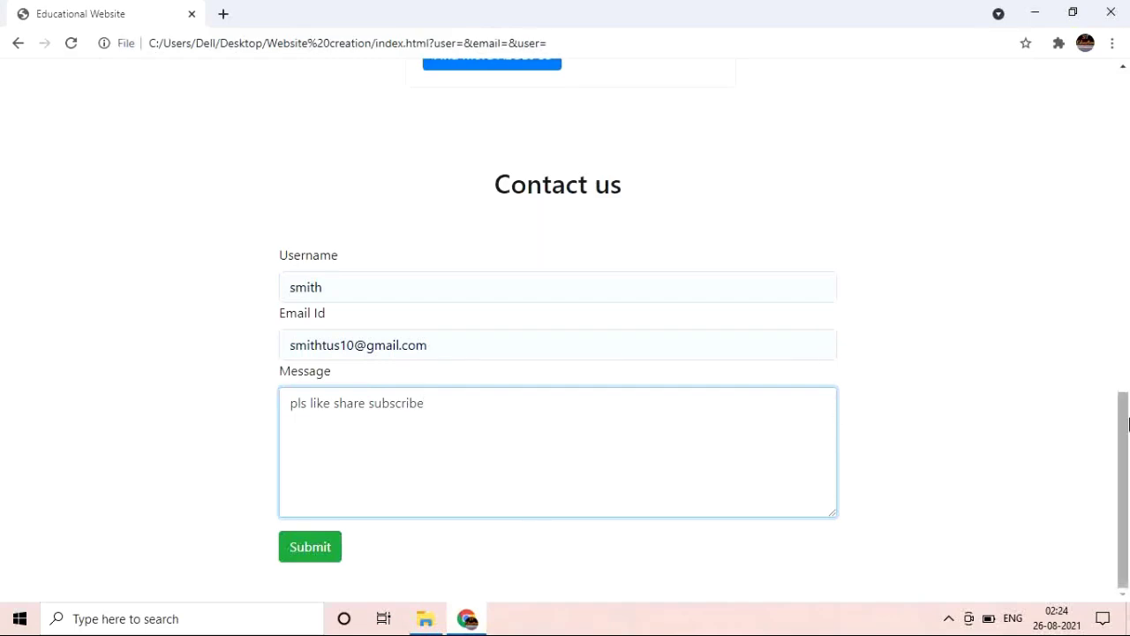
left_click_drag(1129, 442, 1127, 92)
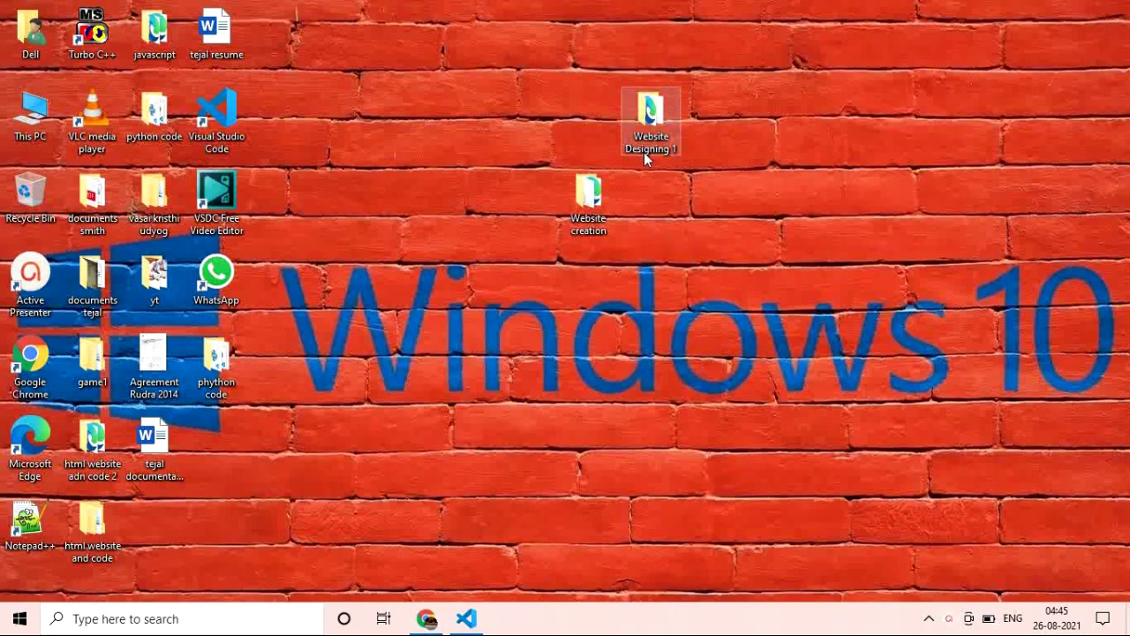
Step: Move the Website Designing 1 folder to a spot below Website creation on the desktop and check the Website creation folder's contents
left_click_drag(644, 152, 783, 285)
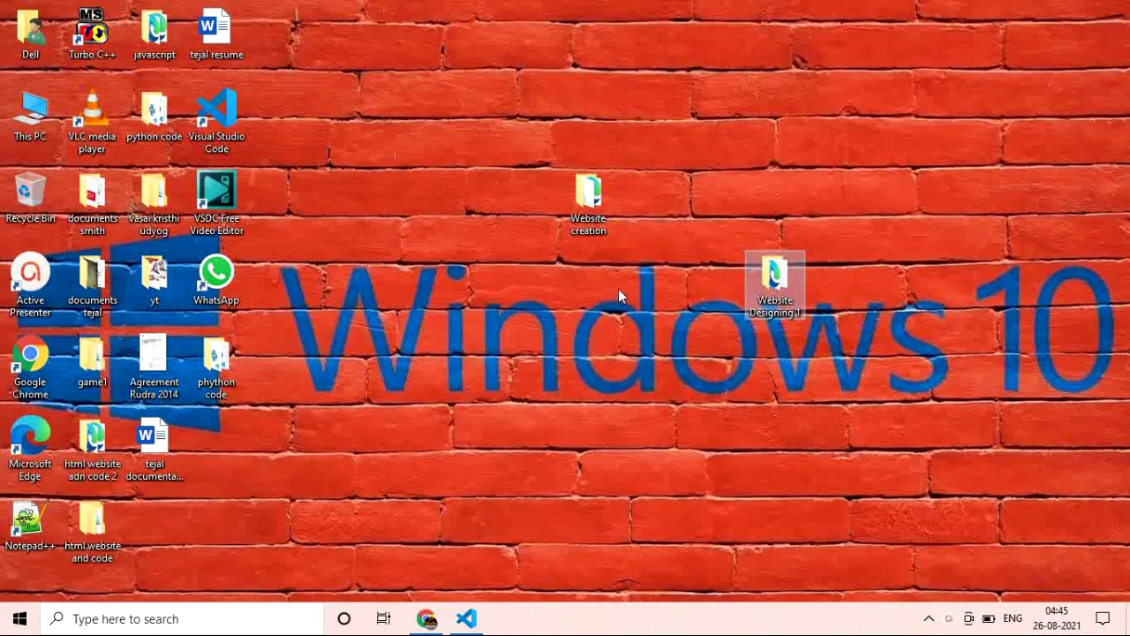
left_click(583, 231)
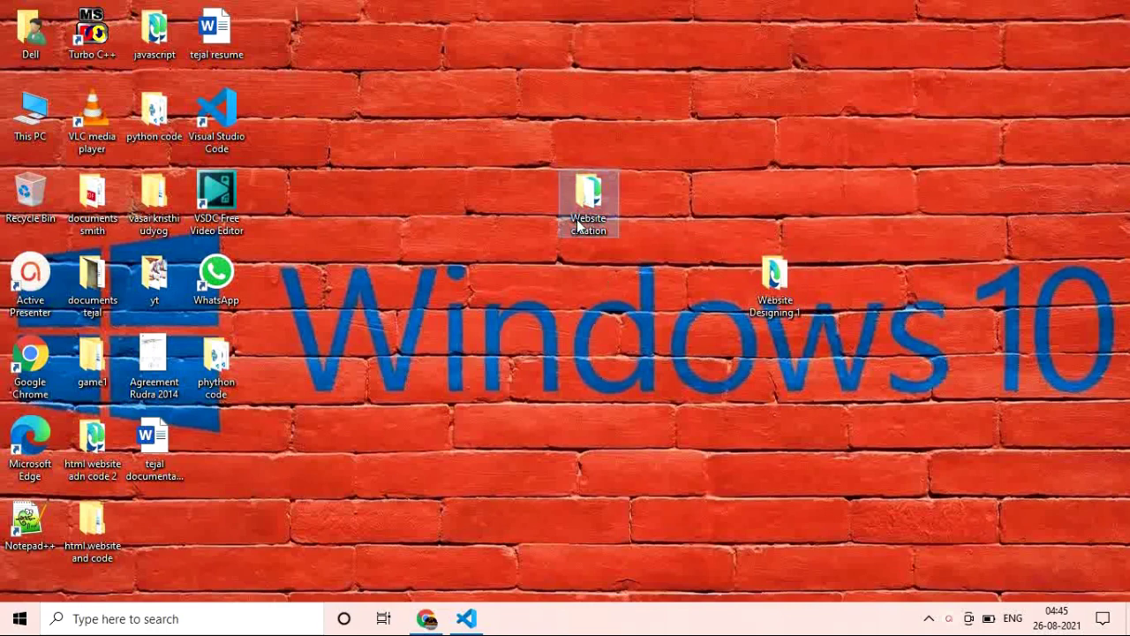
double_click(579, 226)
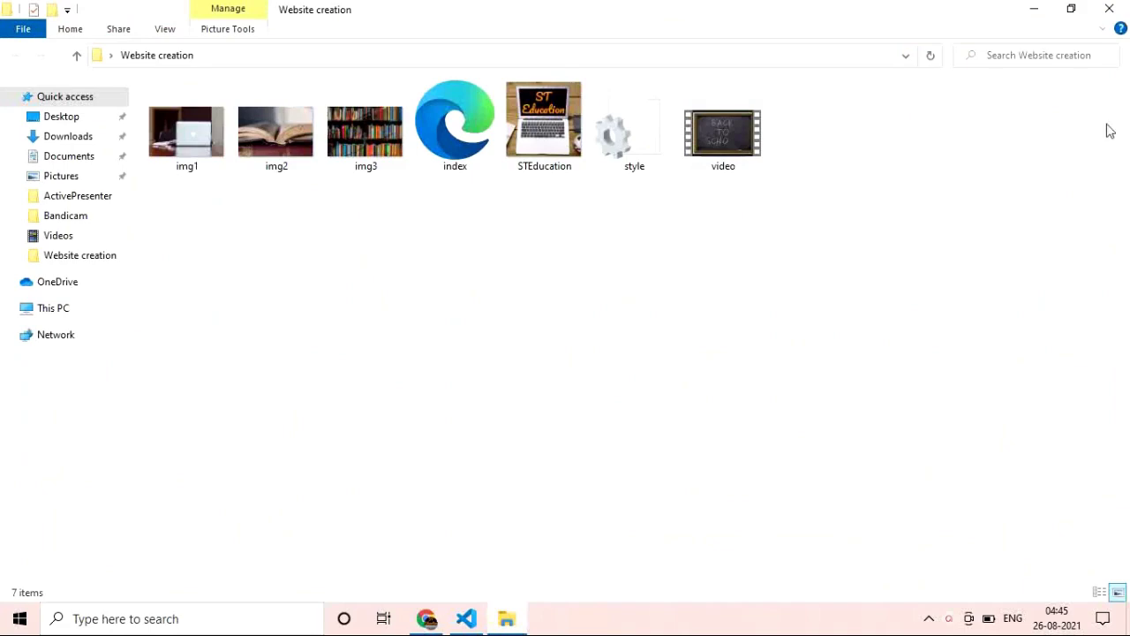
left_click(1122, 7)
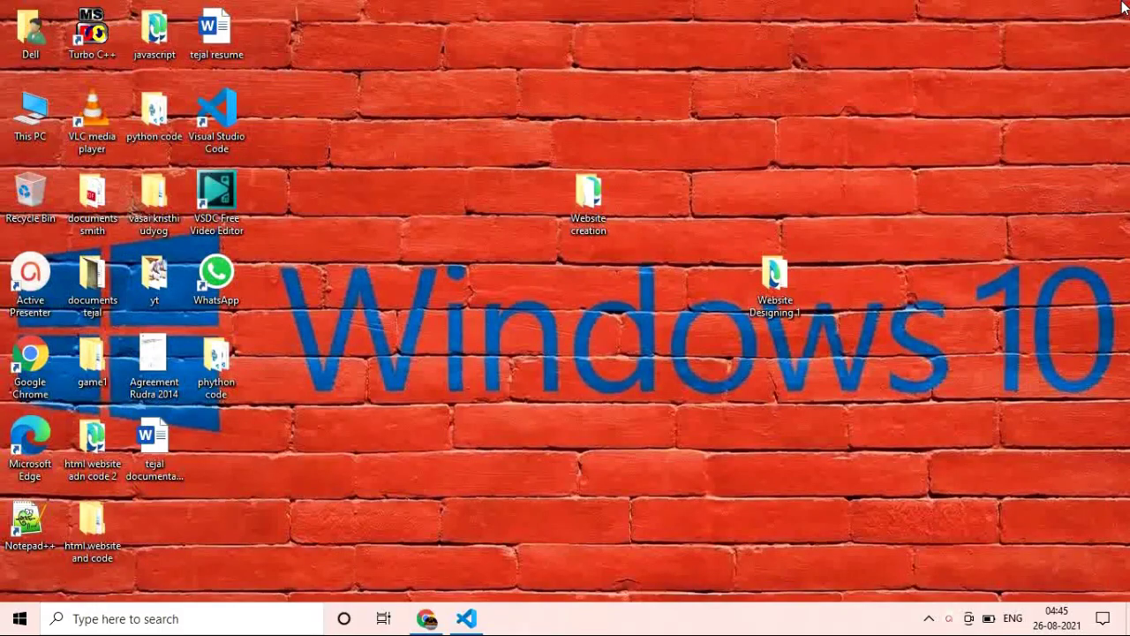
Step: Open the Website Designing 1 folder from the desktop
double_click(776, 274)
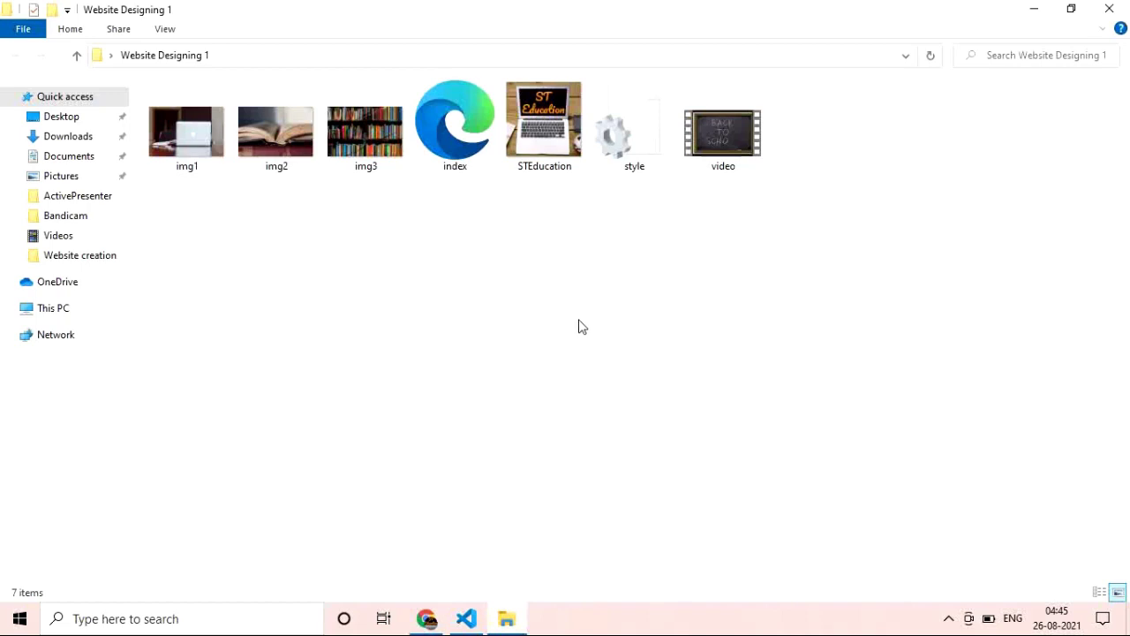
Step: Switch to Visual Studio Code and generate the HTML boilerplate in index.html from the "!" Emmet abbreviation
right_click(554, 281)
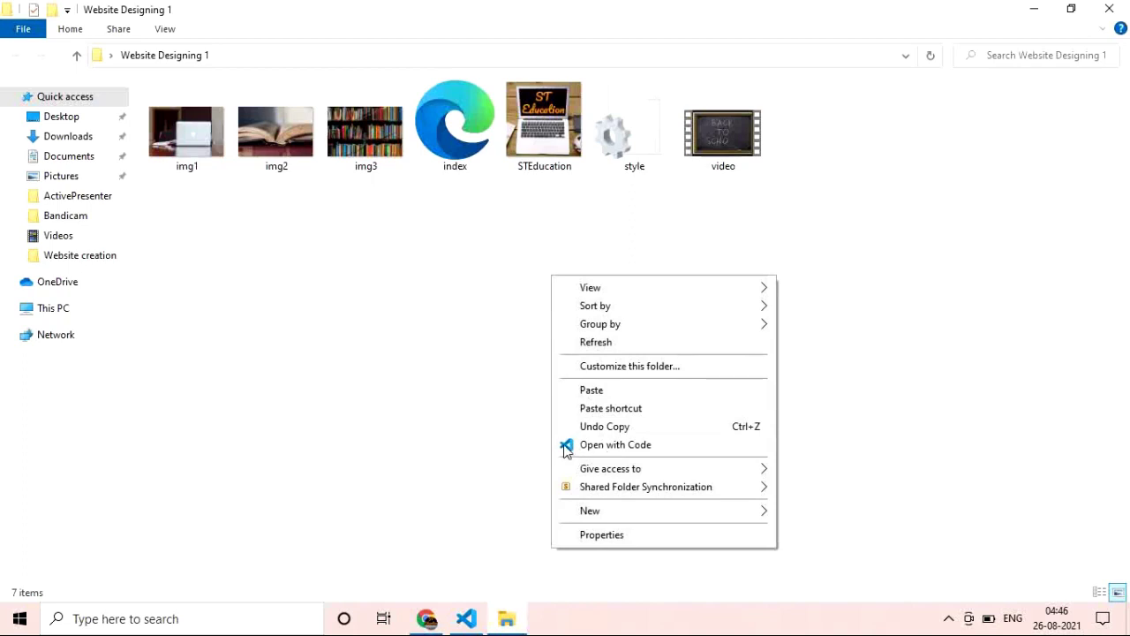
left_click(472, 421)
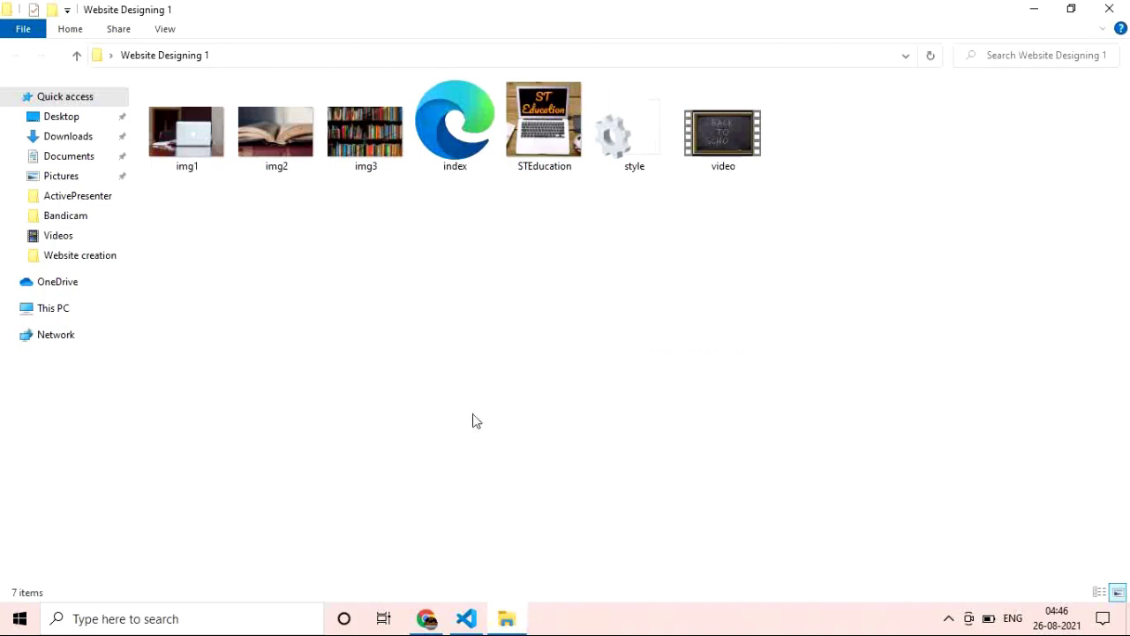
left_click(468, 615)
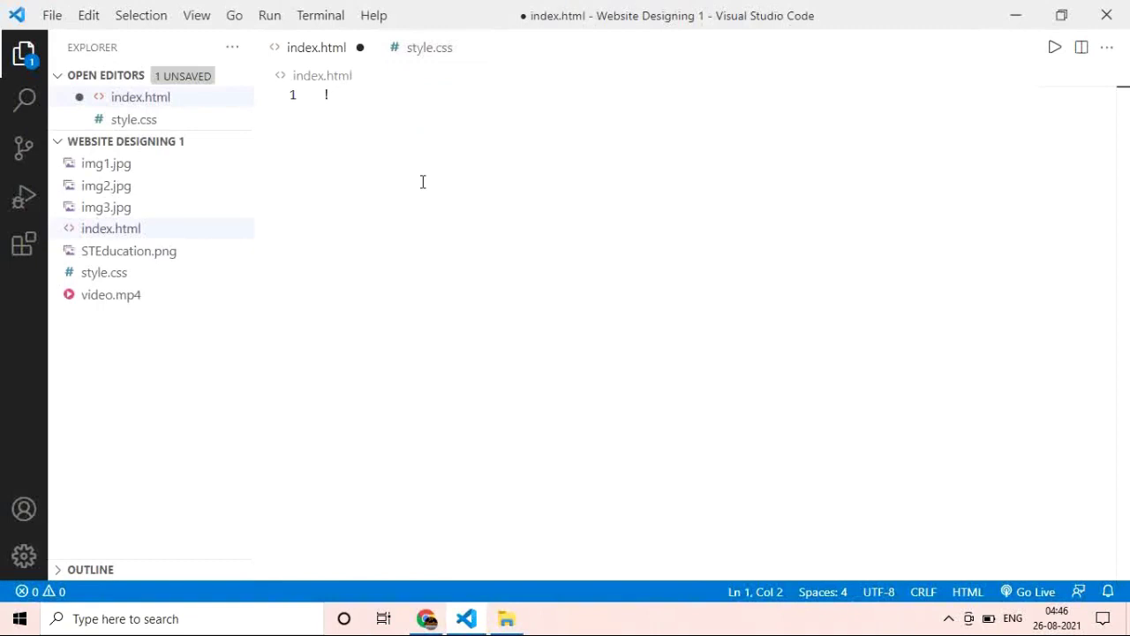
key("BackSpace")
type("!")
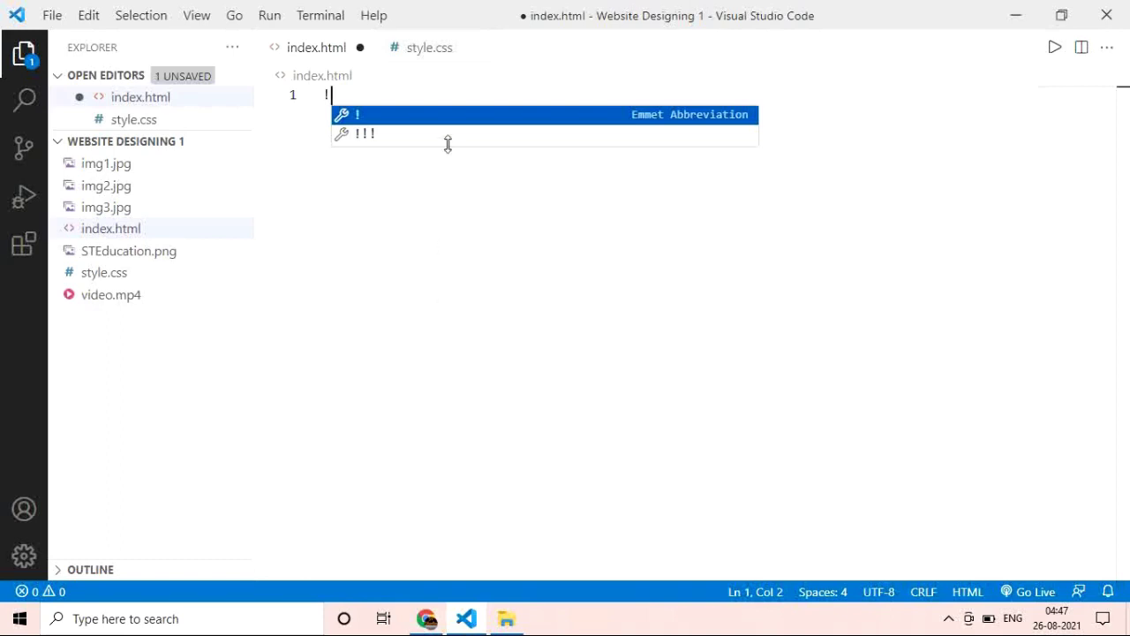
key("Return")
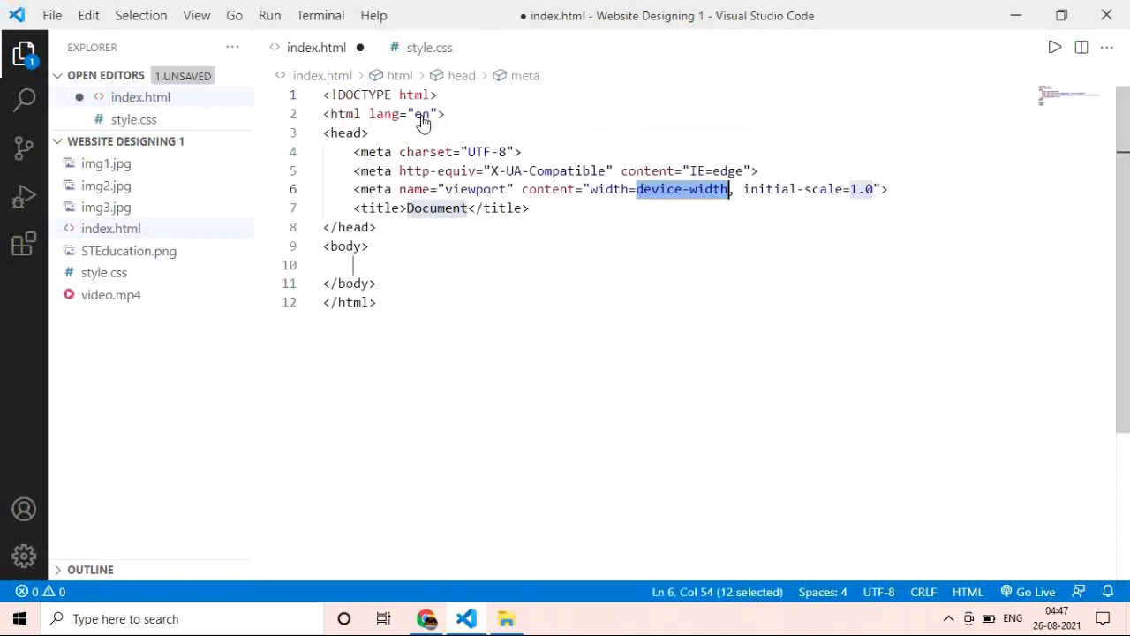
Step: Replace the page title in index.html with "Educational Website", save the file and place the cursor on the empty line inside the body
left_click(492, 267)
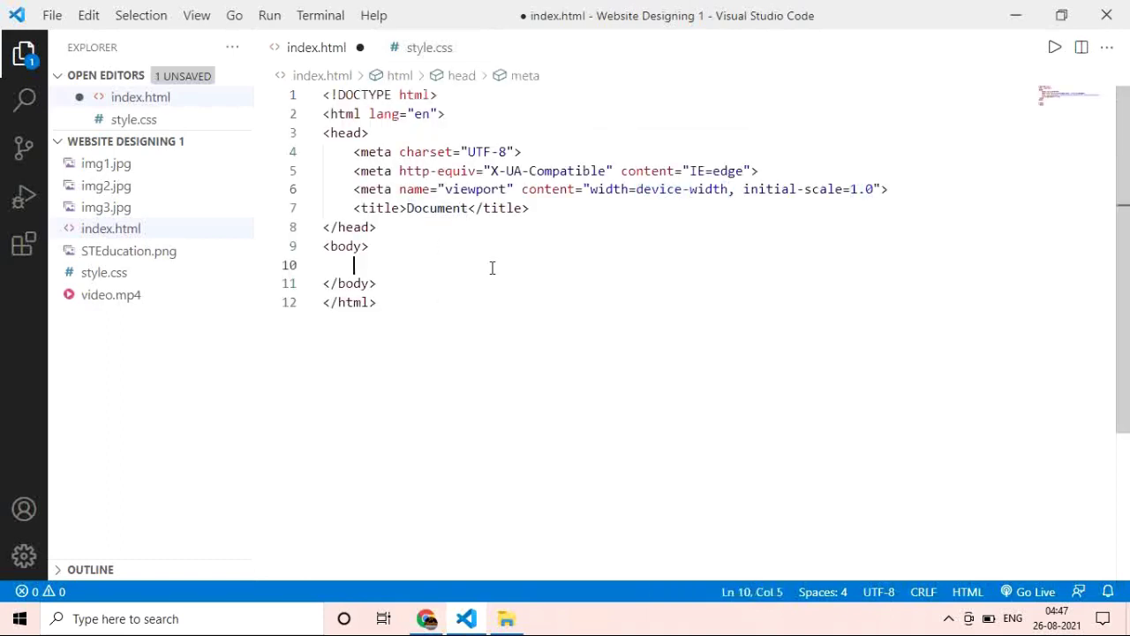
left_click(469, 209)
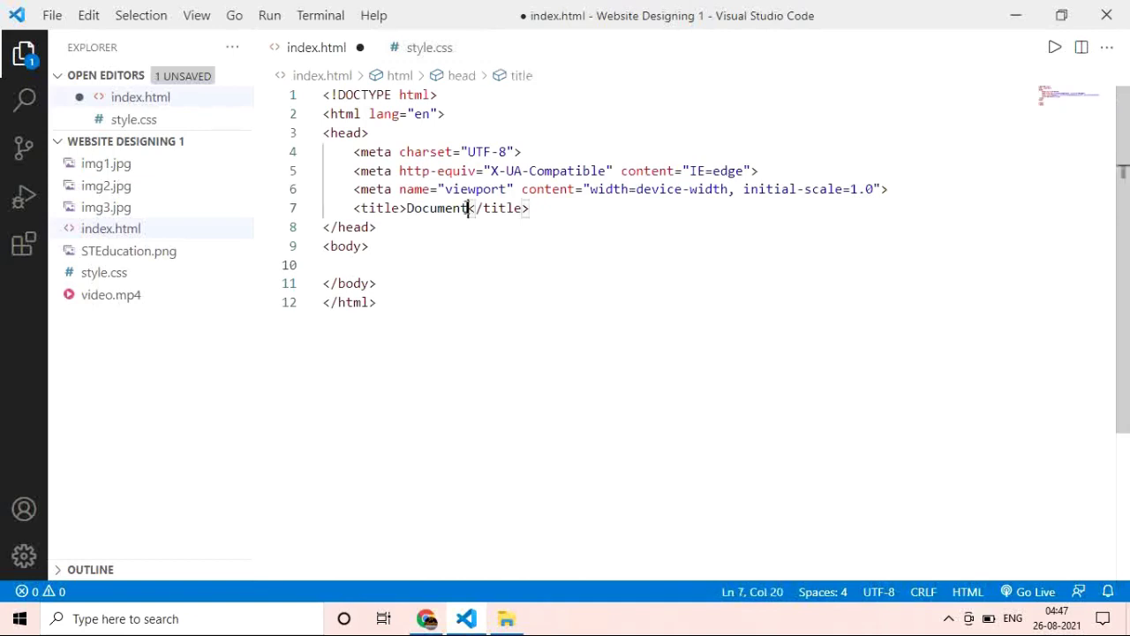
key("BackSpace")
key("BackSpace")
key("BackSpace")
key("BackSpace")
key("BackSpace")
key("BackSpace")
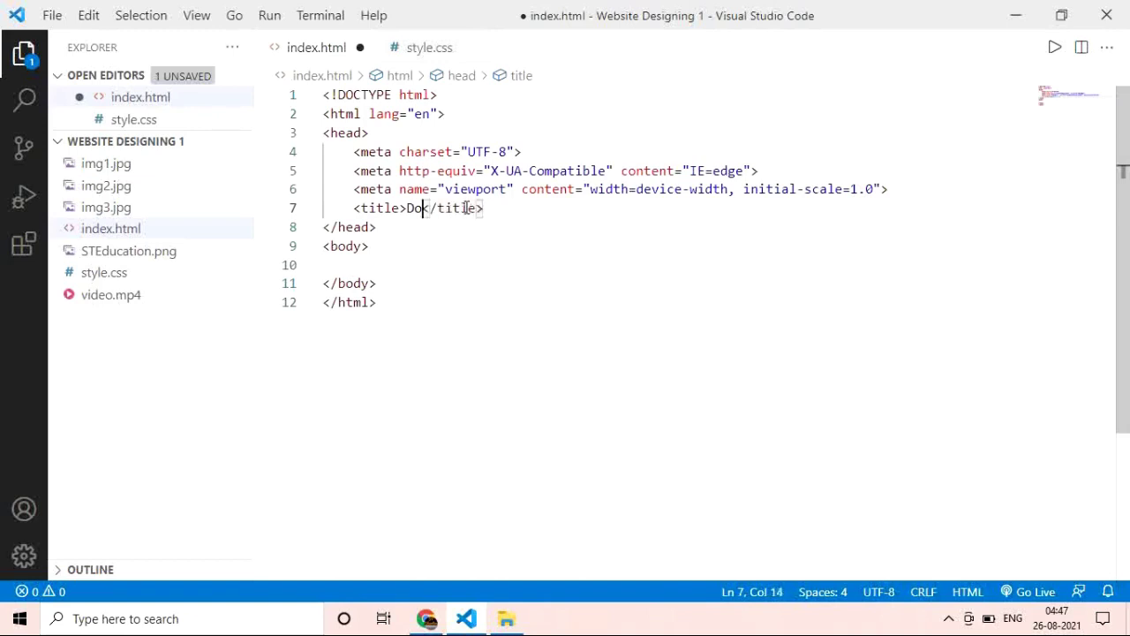
key("BackSpace")
key("BackSpace")
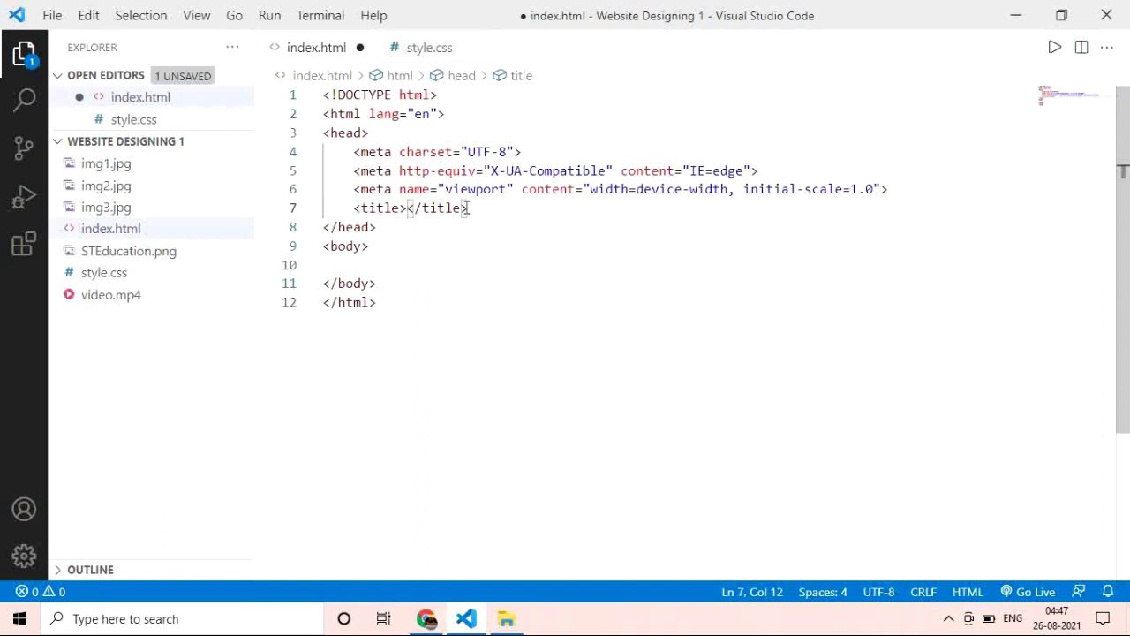
type("E")
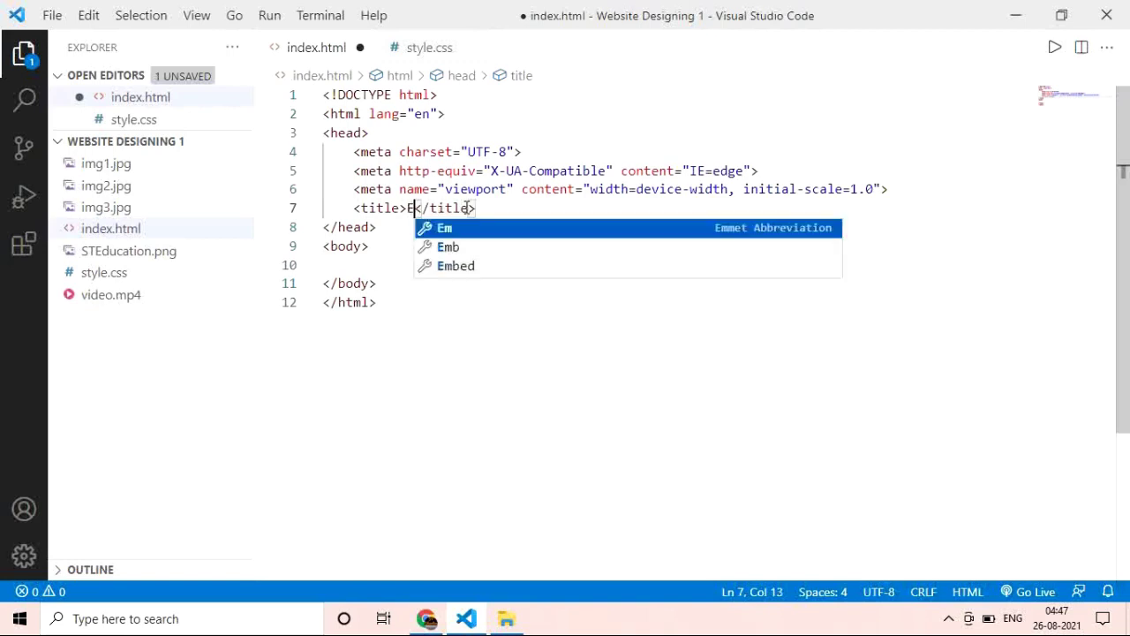
type("du")
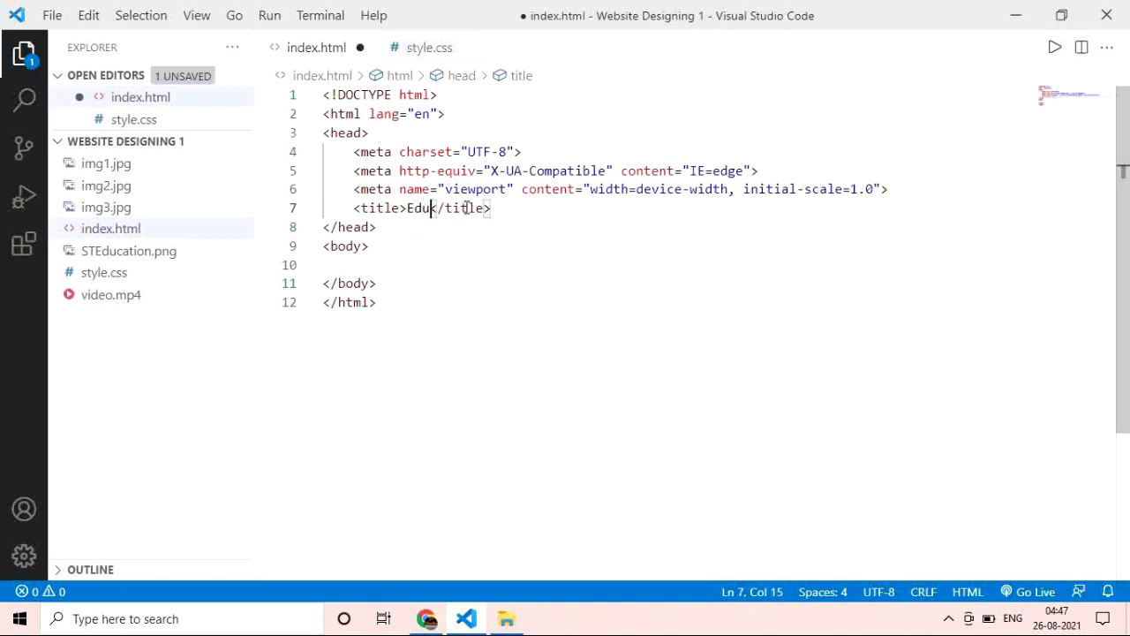
type("cat")
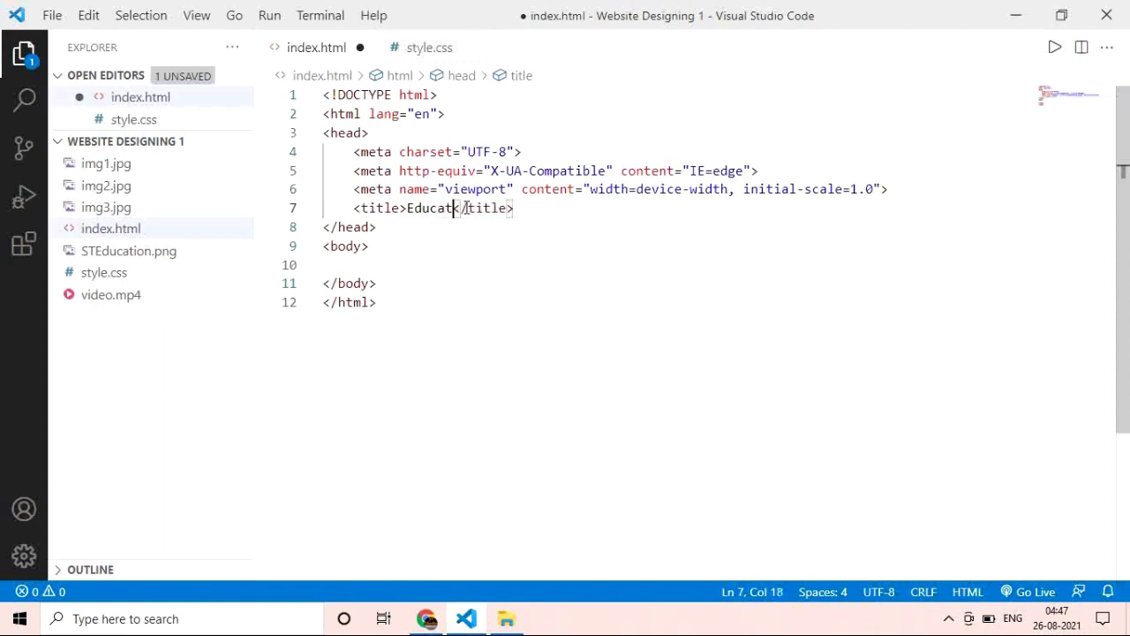
type("ion")
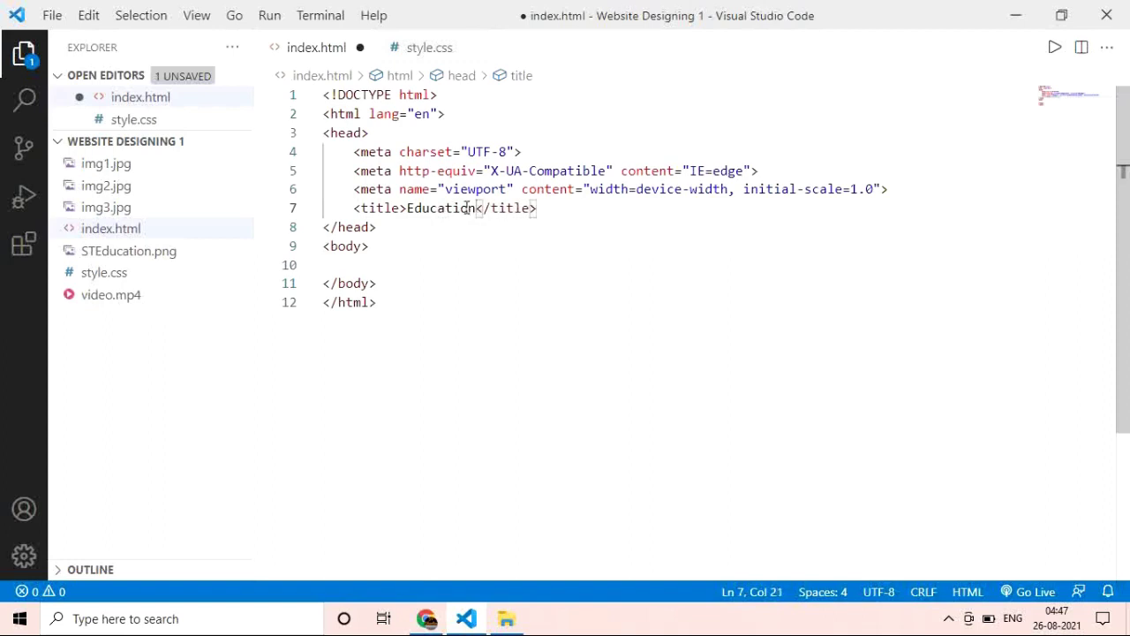
type("al")
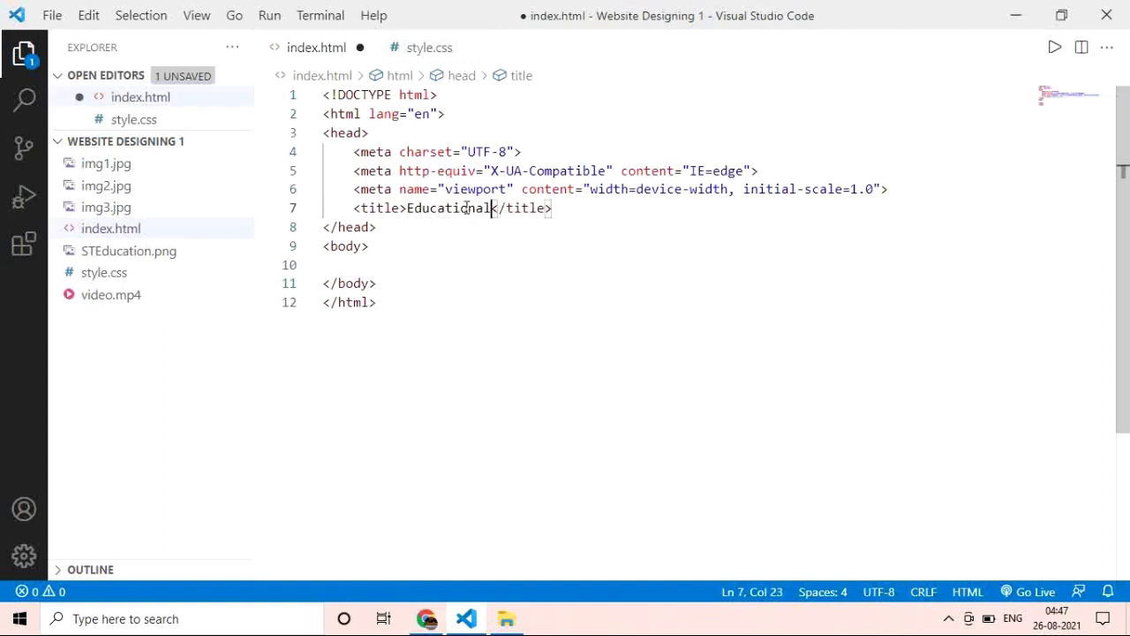
type(" We")
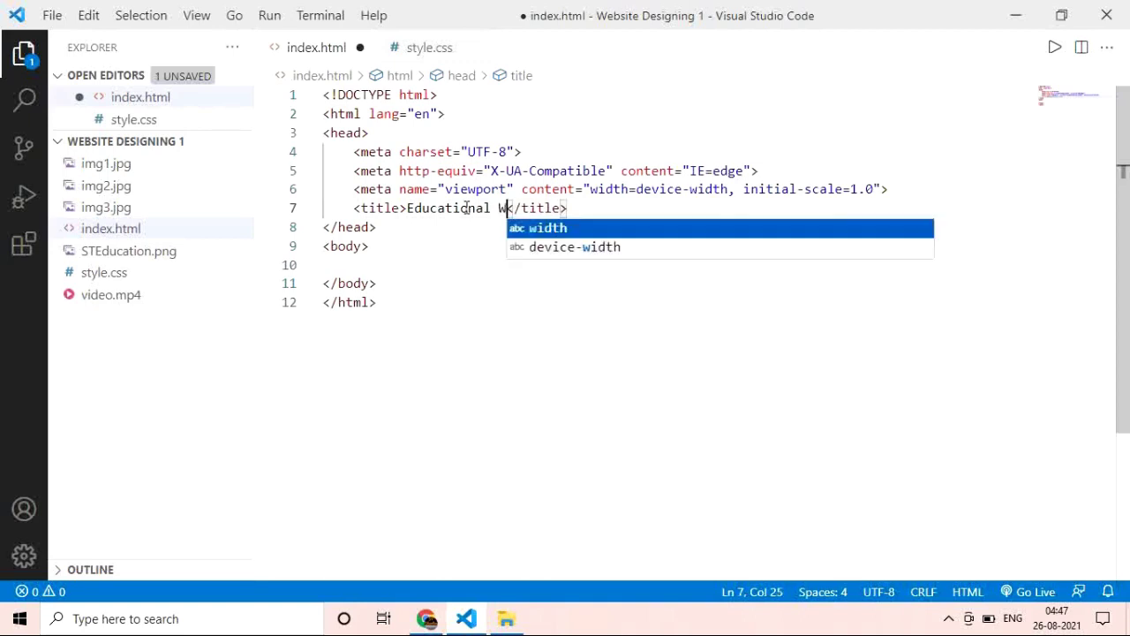
type("bs")
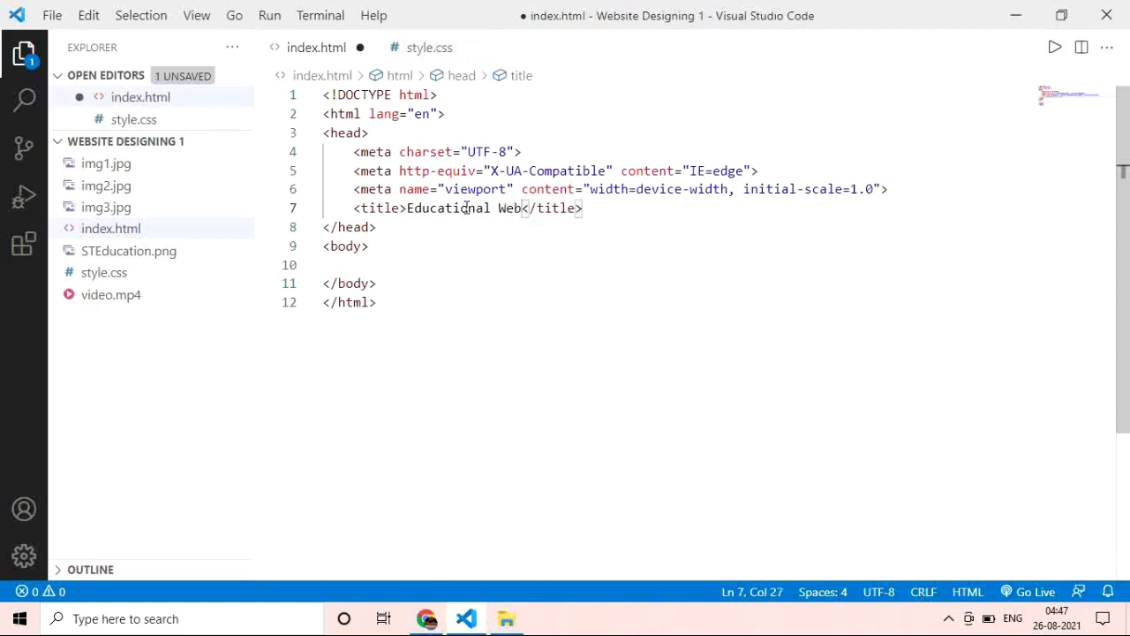
type("ite")
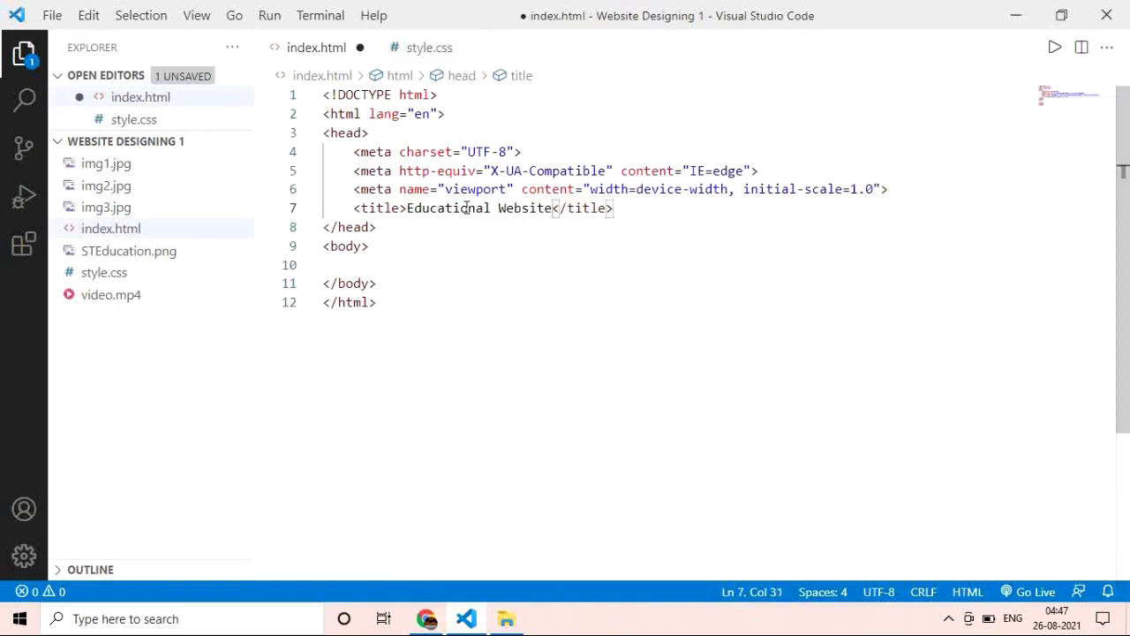
key("ctrl+s")
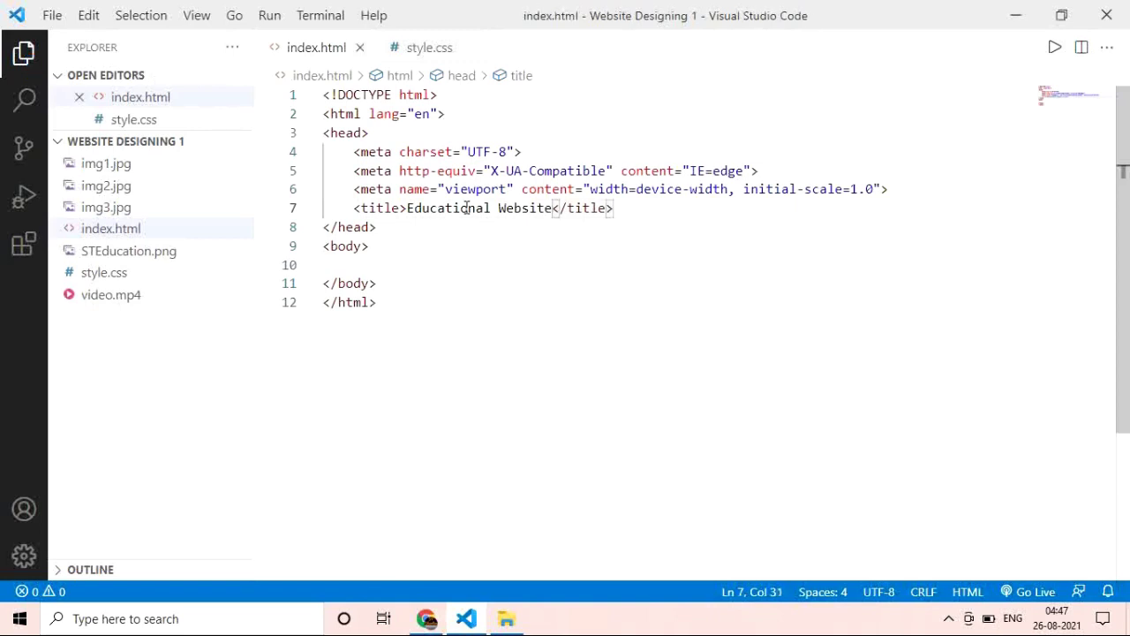
key("Down")
key("Down")
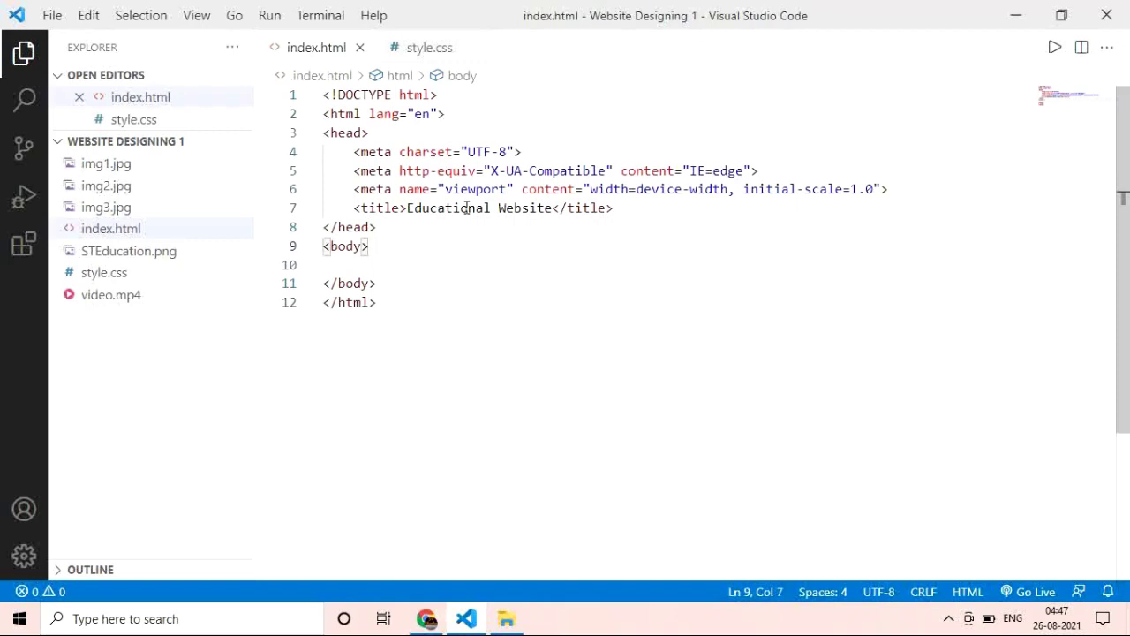
key("Down")
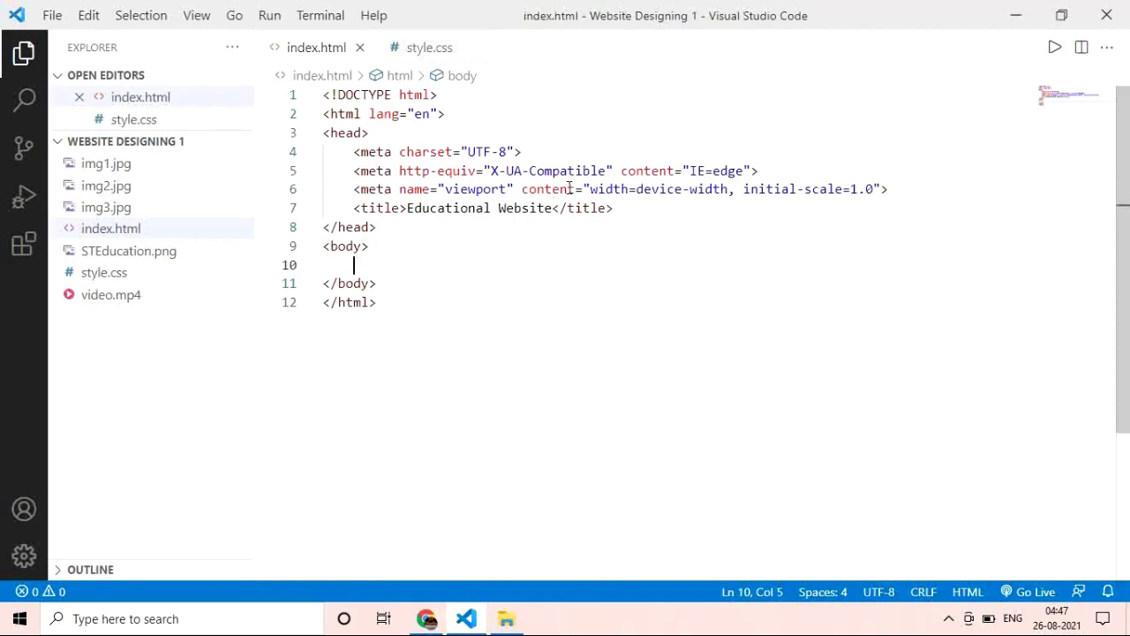
Step: Minimize the code editor and open the index file from the Website Designing 1 folder in Google Chrome
left_click(1016, 17)
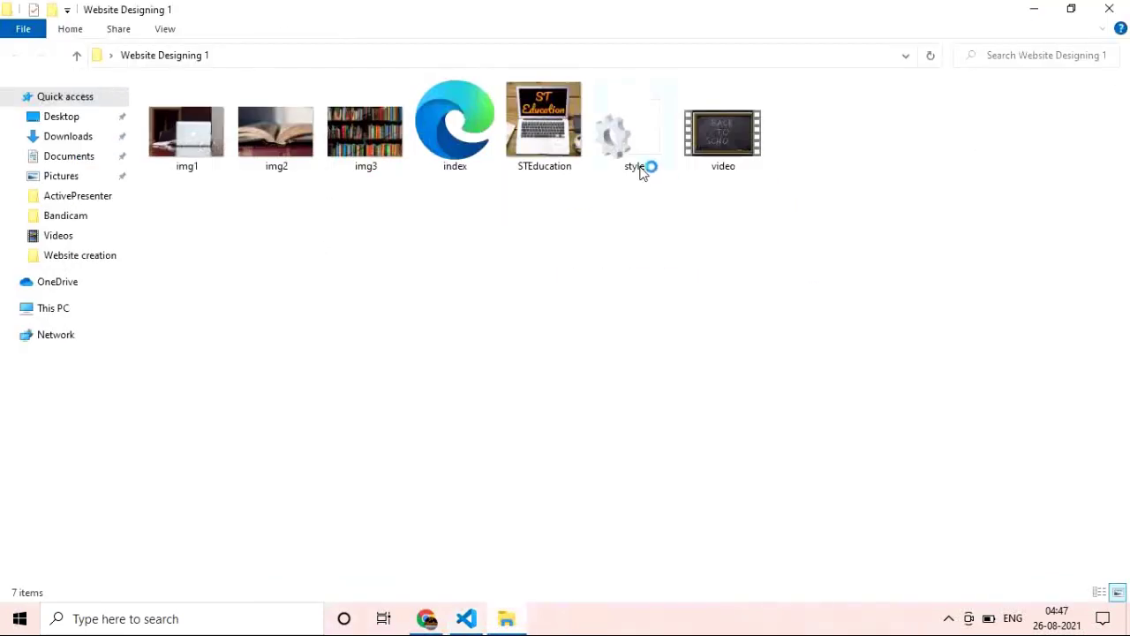
left_click(468, 152)
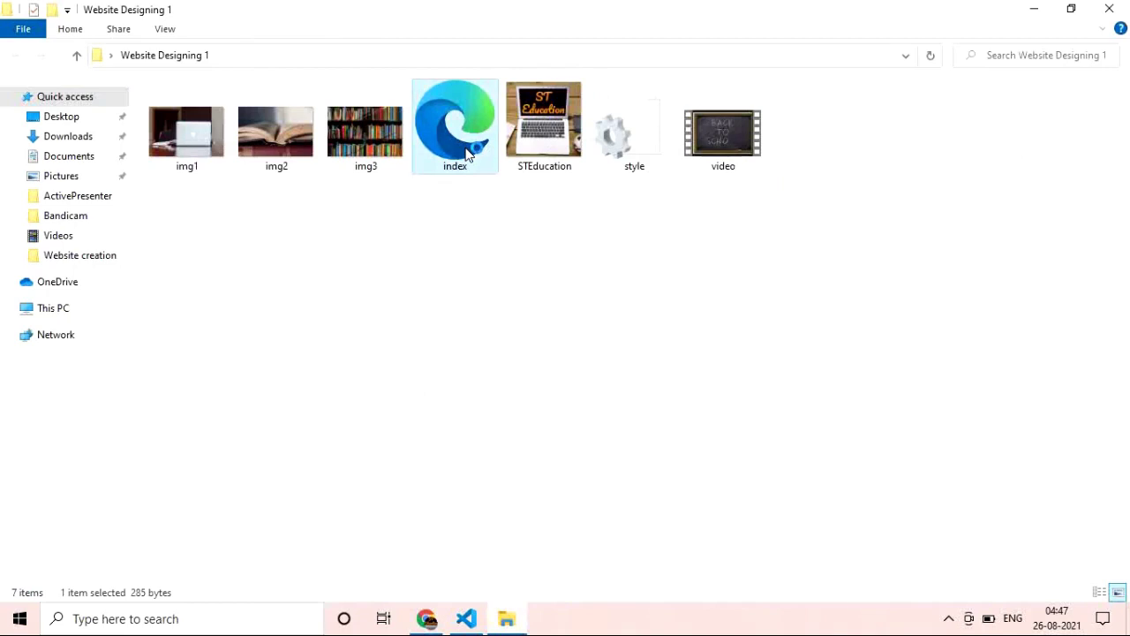
double_click(468, 151)
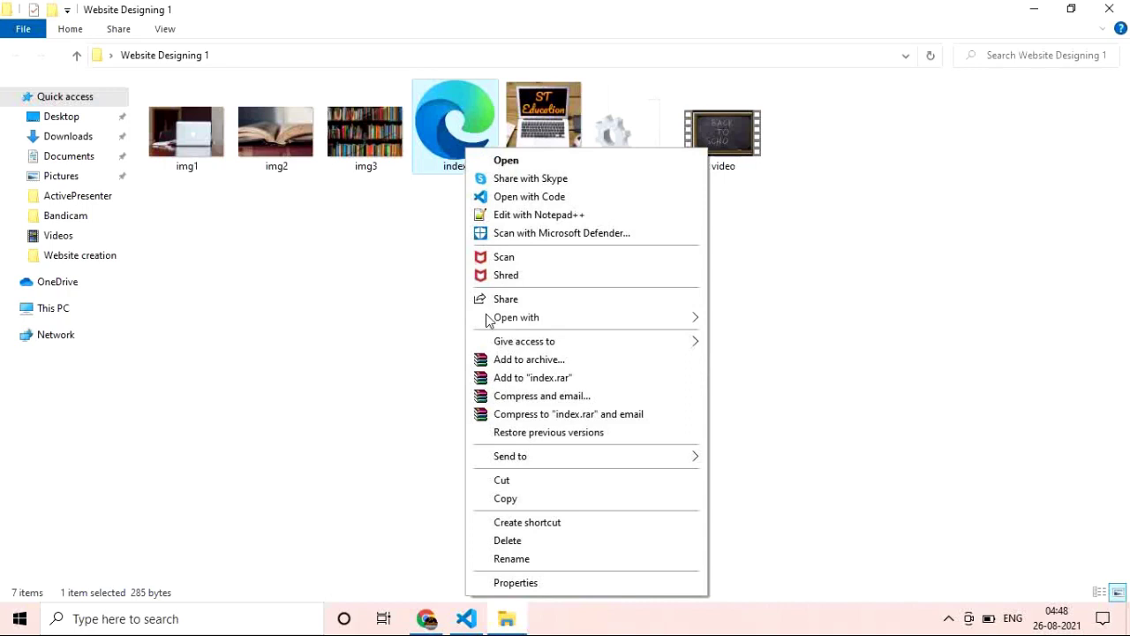
mouse_move(489, 320)
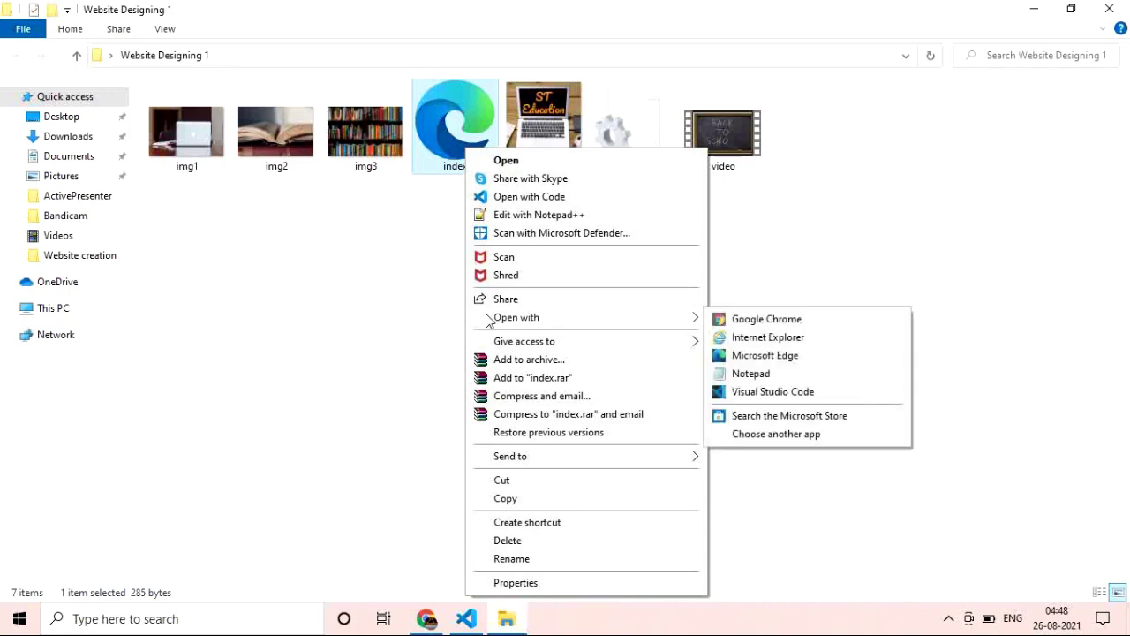
left_click(801, 323)
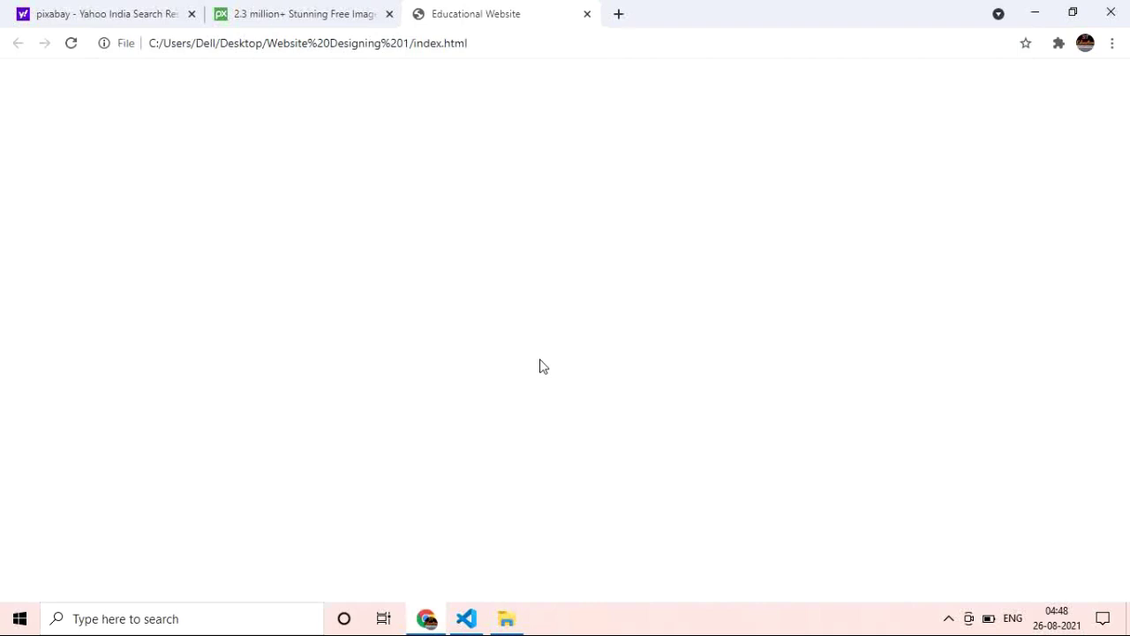
Step: Check index.html in Visual Studio Code, and return to Chrome to open google.co.in in a new tab
left_click(466, 619)
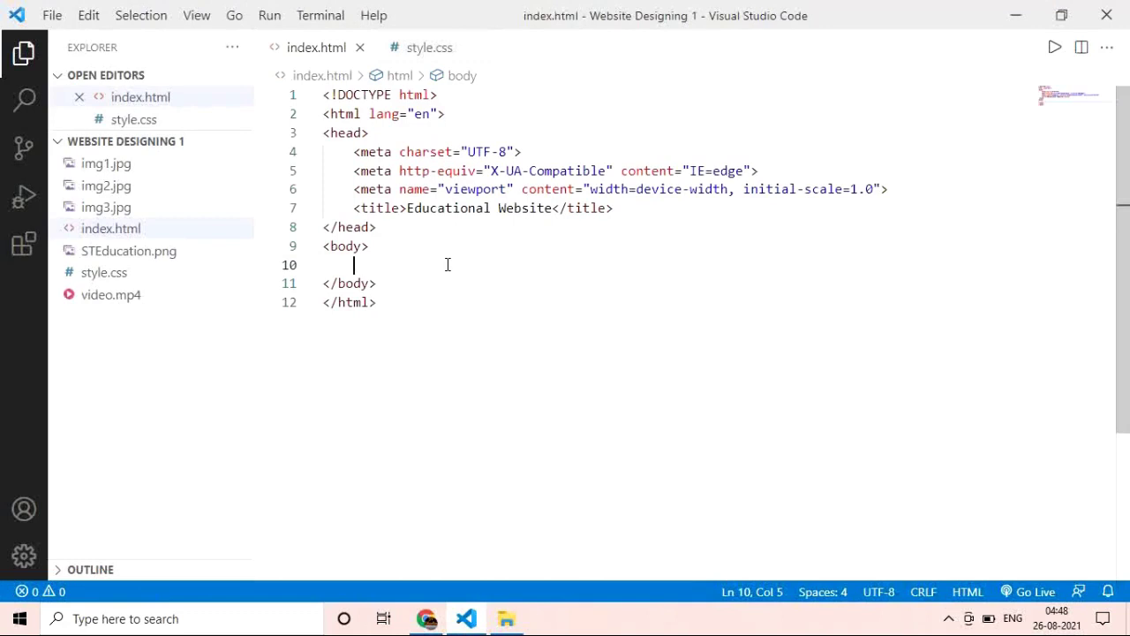
left_click(422, 618)
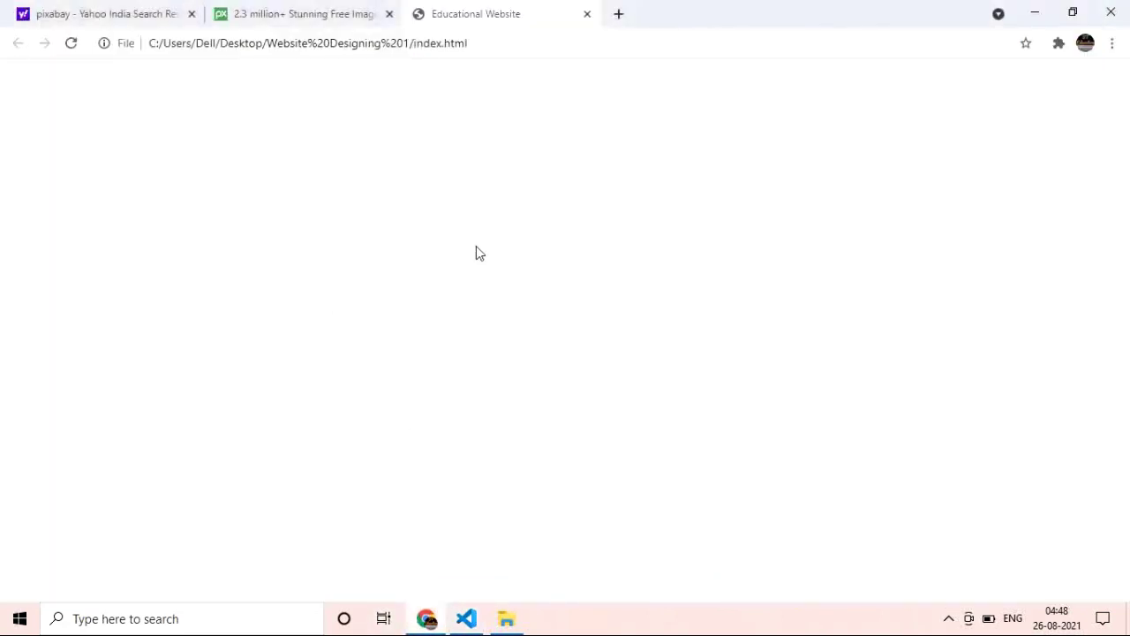
left_click(618, 15)
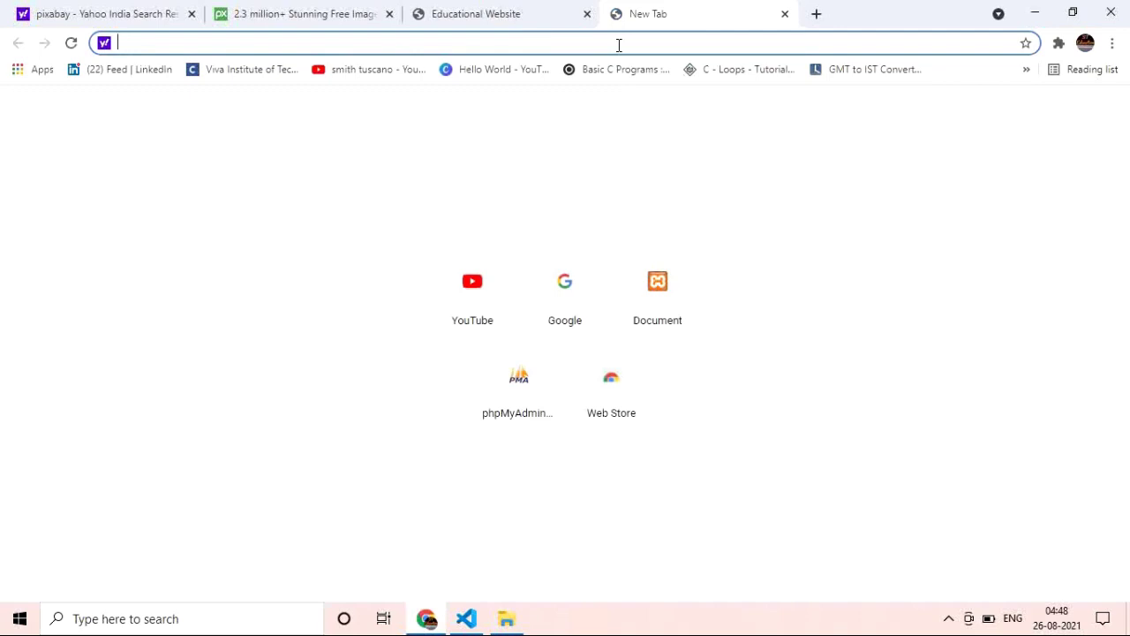
type("goo")
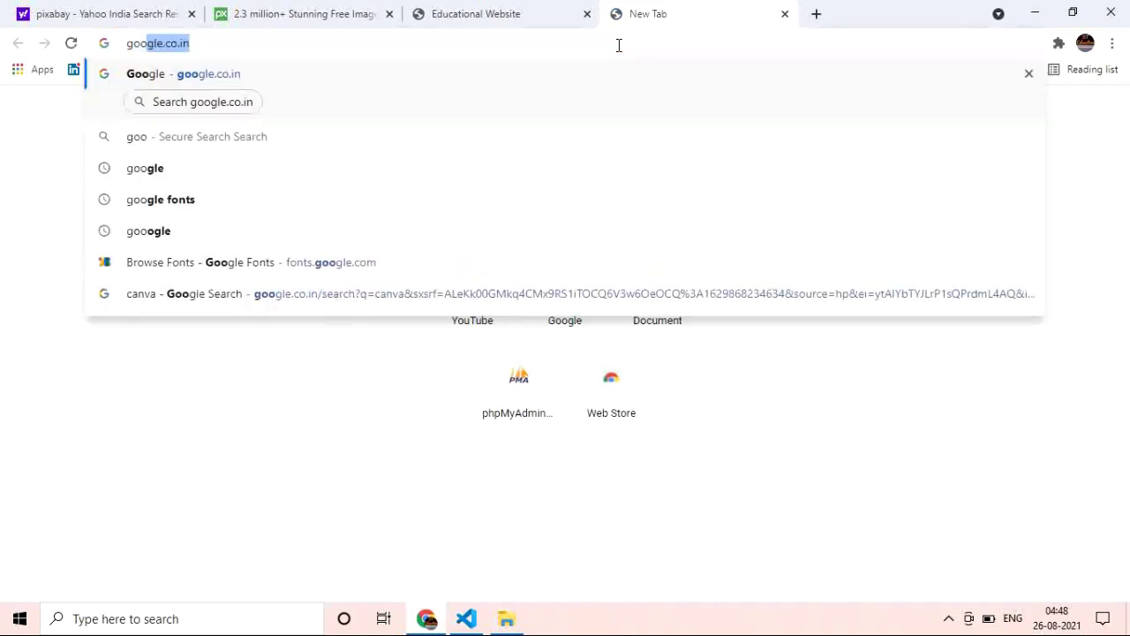
key("Return")
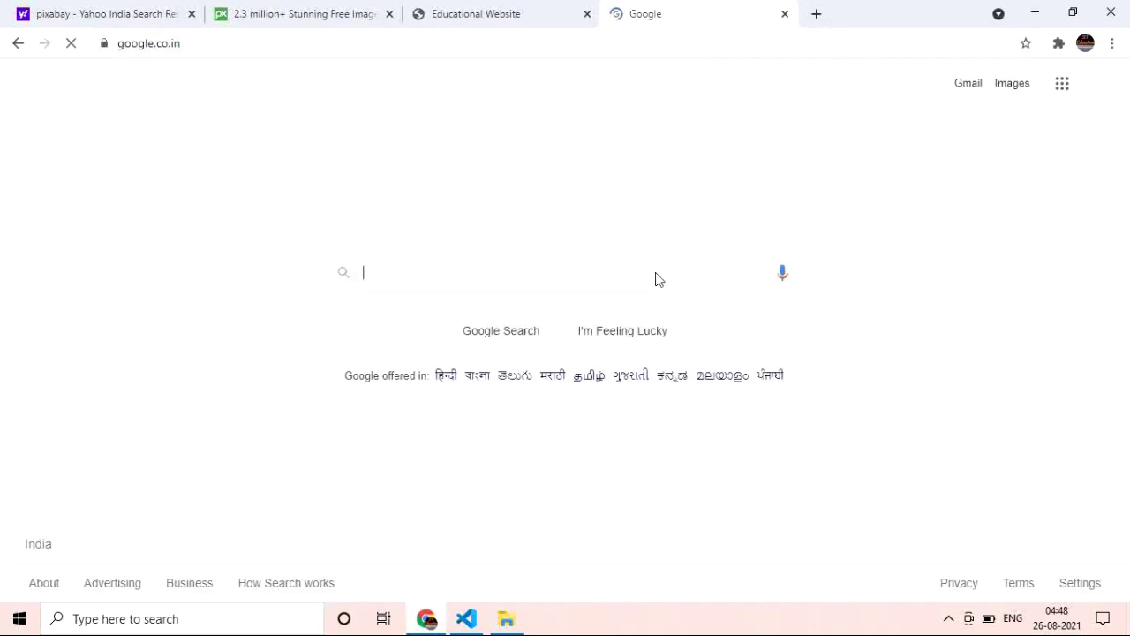
Step: Search Google for "bootstrap 4 w3schools" and open the BS4 Get Started page of the W3Schools Bootstrap 4 Tutorial
left_click(657, 273)
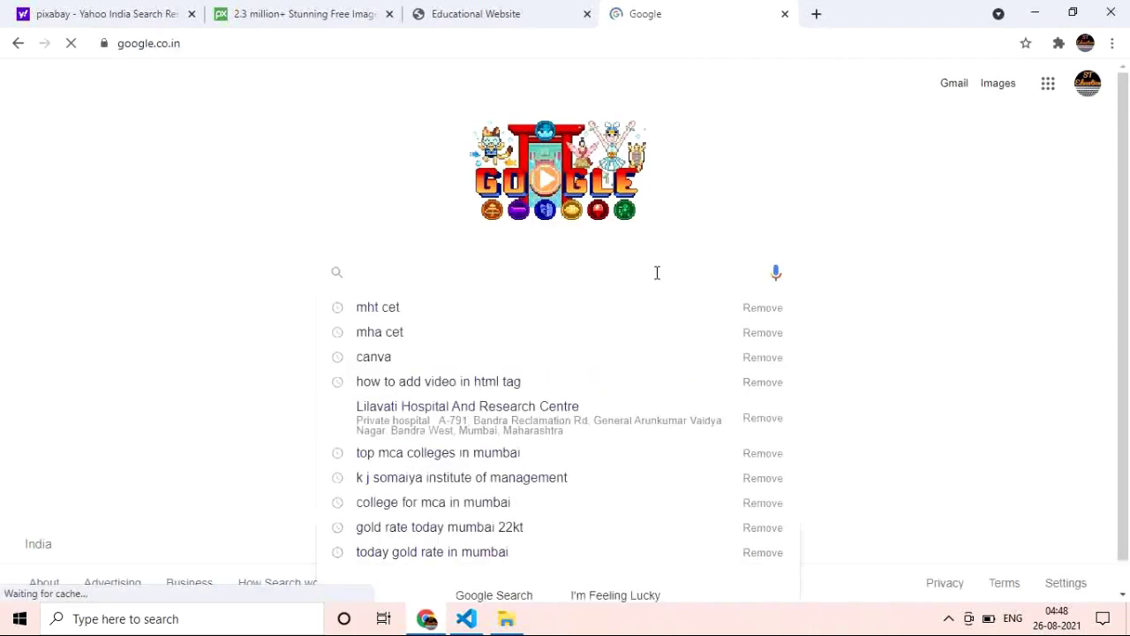
type("boo")
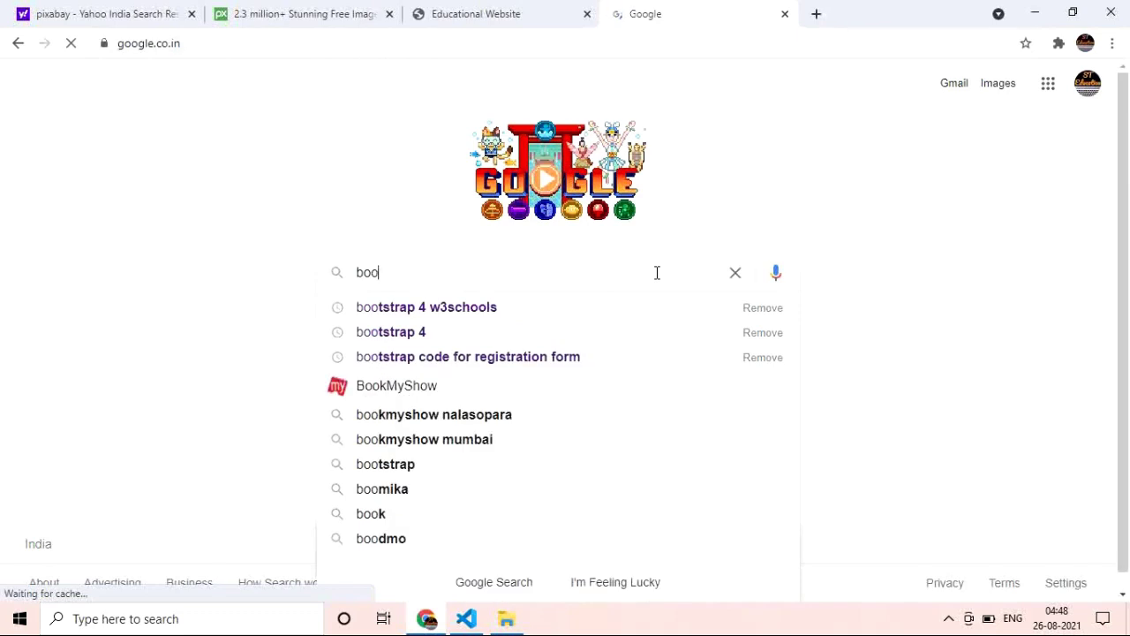
left_click(656, 320)
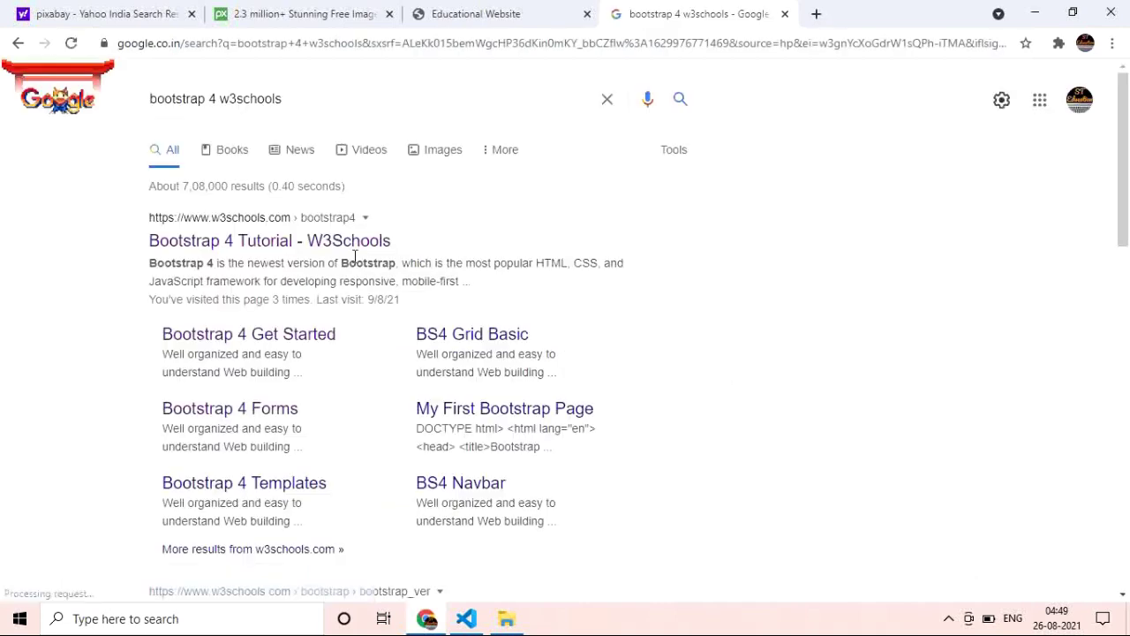
left_click(315, 243)
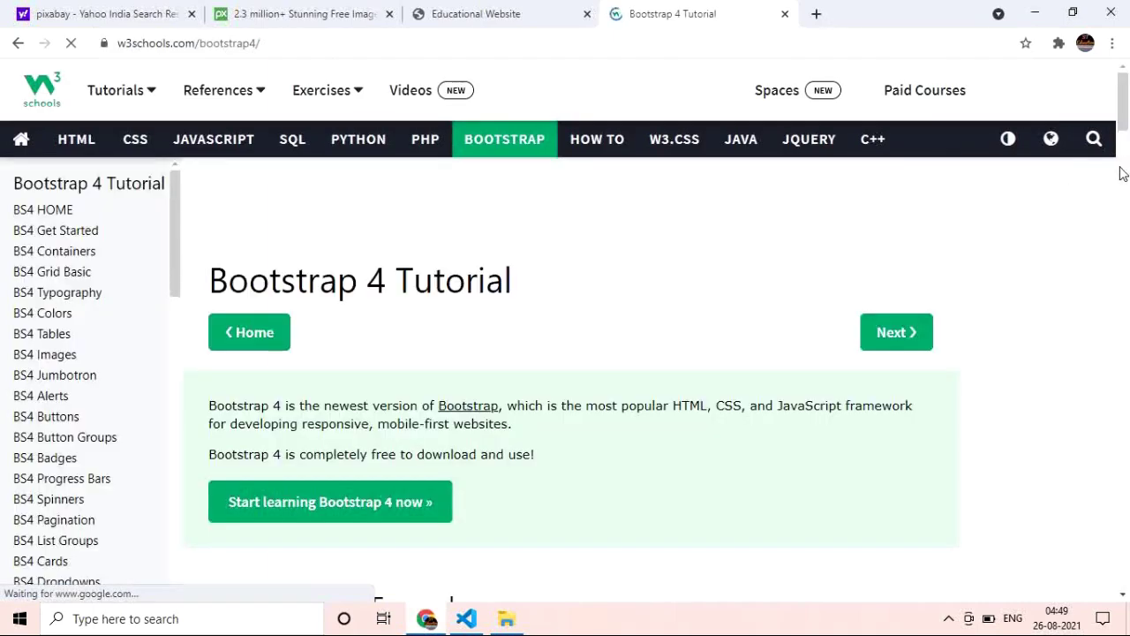
left_click(159, 230)
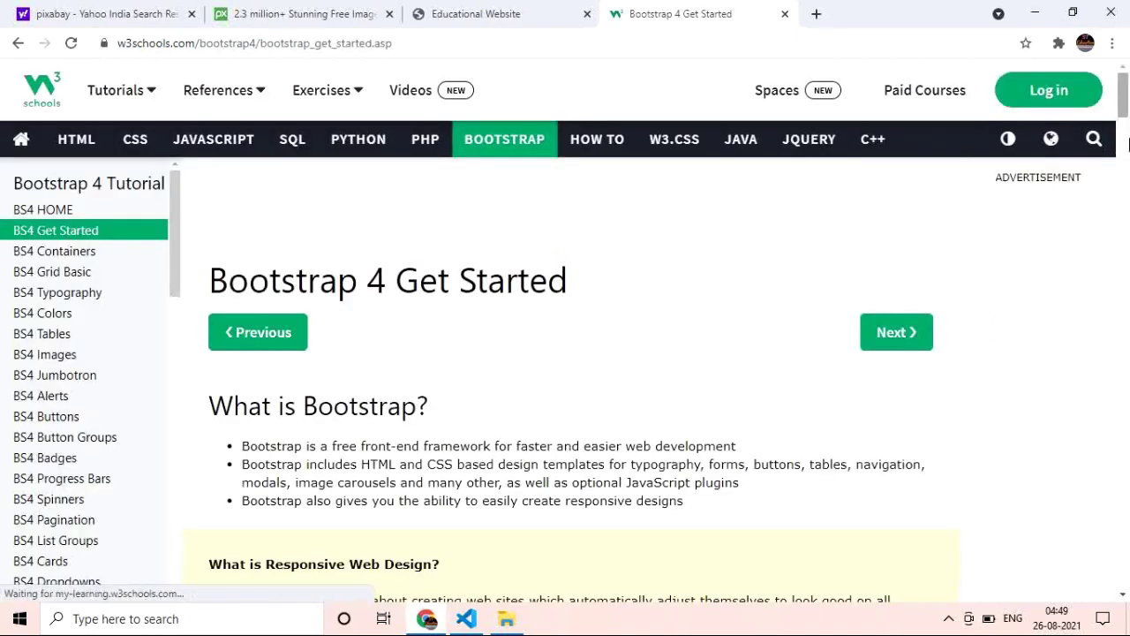
Step: Copy the whole Bootstrap 4 MaxCDN code block from W3Schools and paste it into the body of index.html in Visual Studio Code
left_click_drag(1125, 100, 1126, 258)
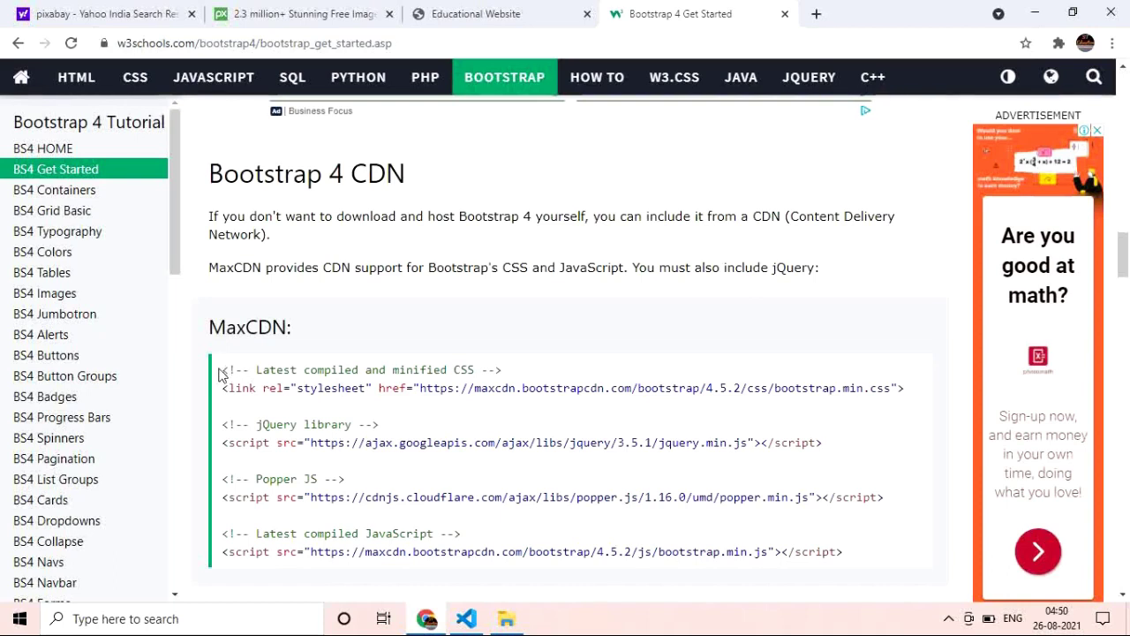
left_click_drag(220, 369, 870, 559)
key("ctrl+c")
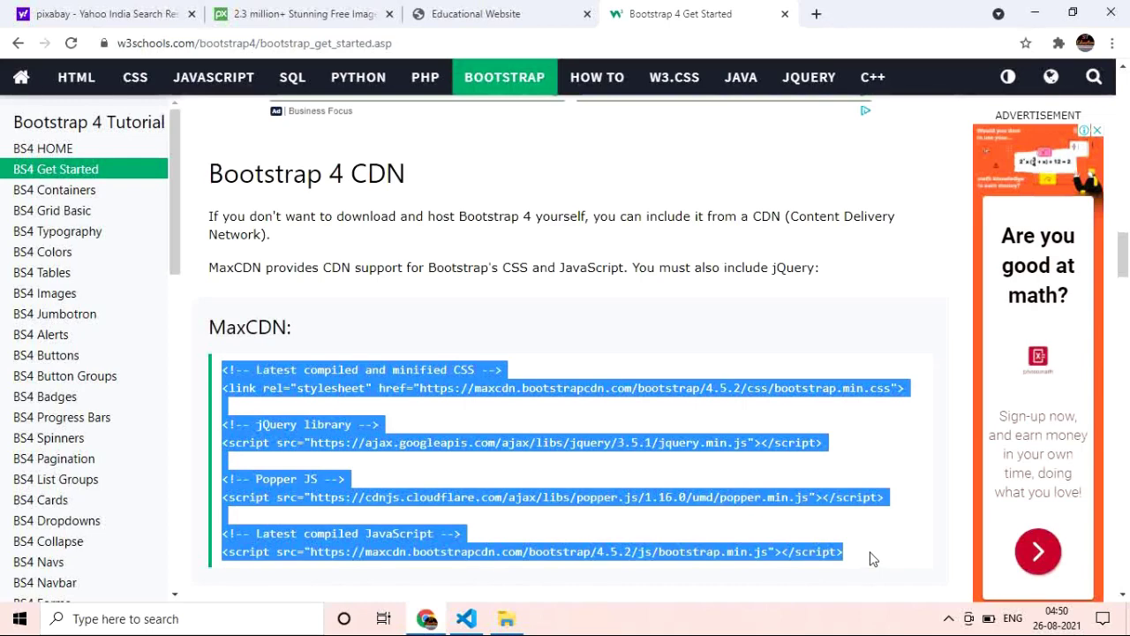
left_click(478, 625)
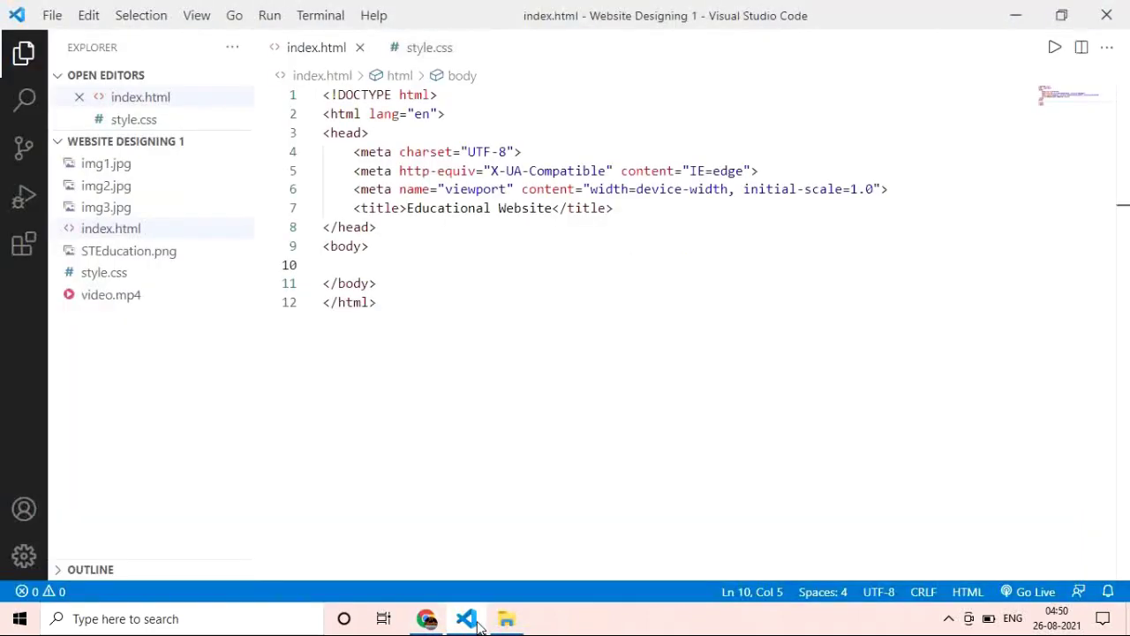
key("ctrl+v")
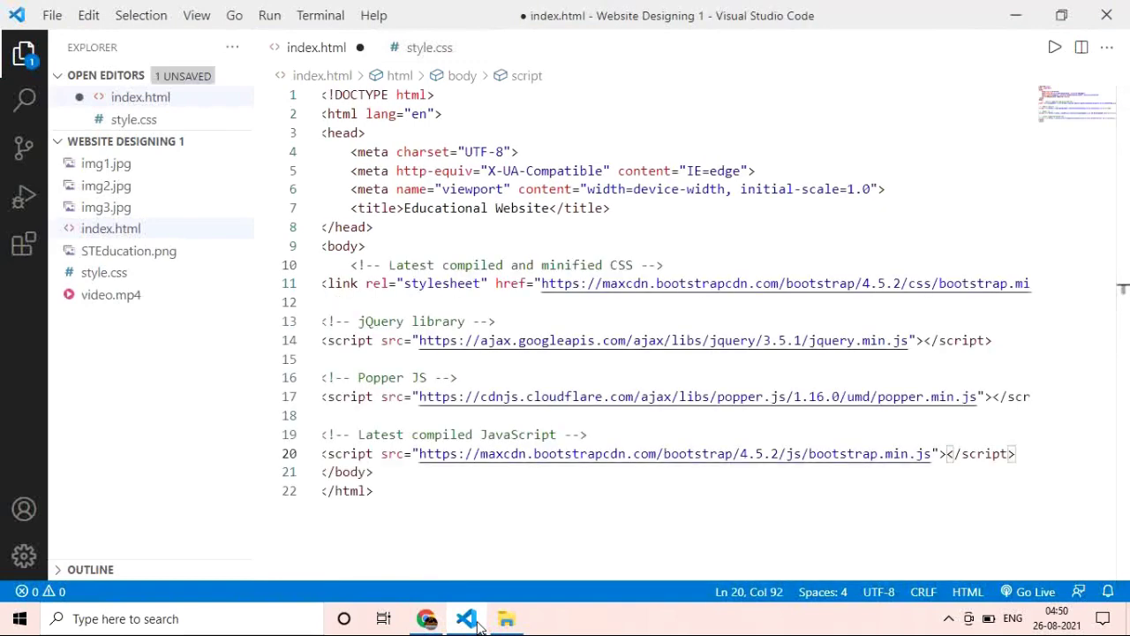
Step: Move the "Latest compiled and minified CSS" comment and its Bootstrap link from the body into the head, below the viewport meta tag
key("Up")
key("Up")
key("Up")
key("Up")
key("Up")
key("Up")
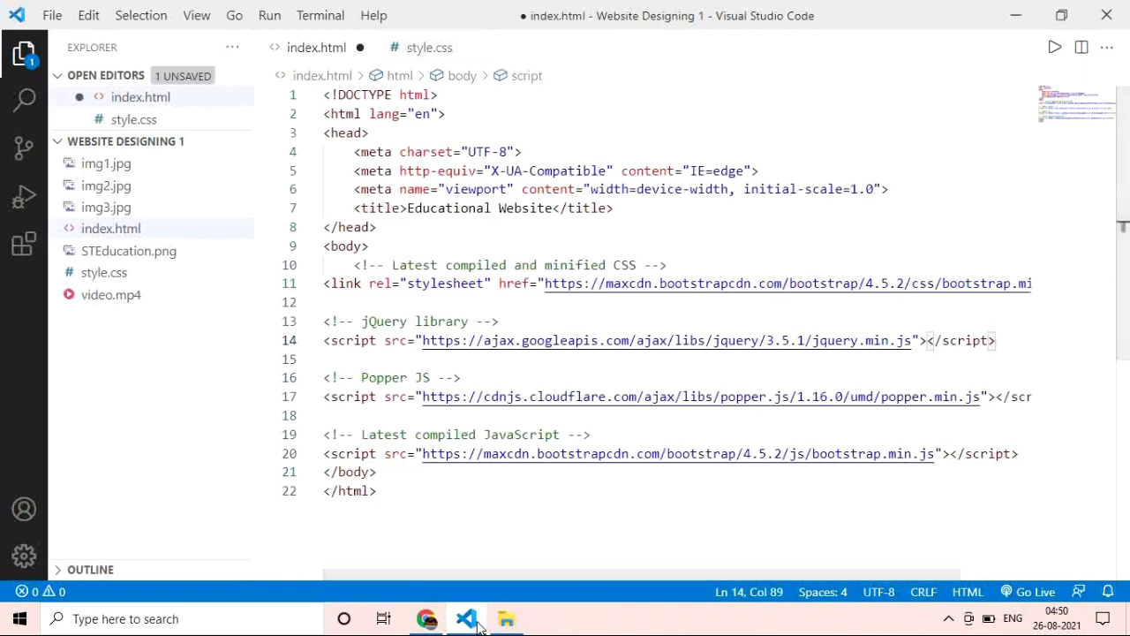
key("Up")
key("Up")
key("Up")
key("Up")
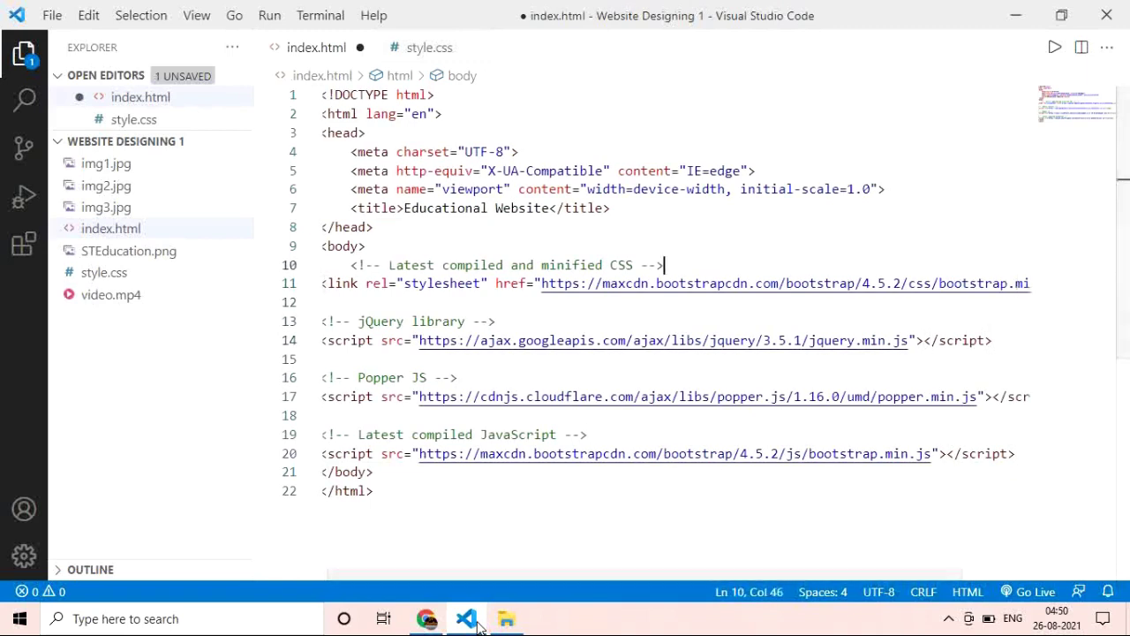
key("Left")
key("Left")
key("Left")
key("Left")
key("Left")
key("Left")
key("Left")
key("Left")
key("Left")
key("Left")
key("Left")
key("Left")
key("Left")
key("Left")
key("Left")
key("Left")
key("Left")
key("Left")
key("Left")
key("Left")
key("Left")
key("Left")
key("Left")
key("Left")
key("Left")
key("Left")
key("Left")
key("Left")
key("Left")
key("Left")
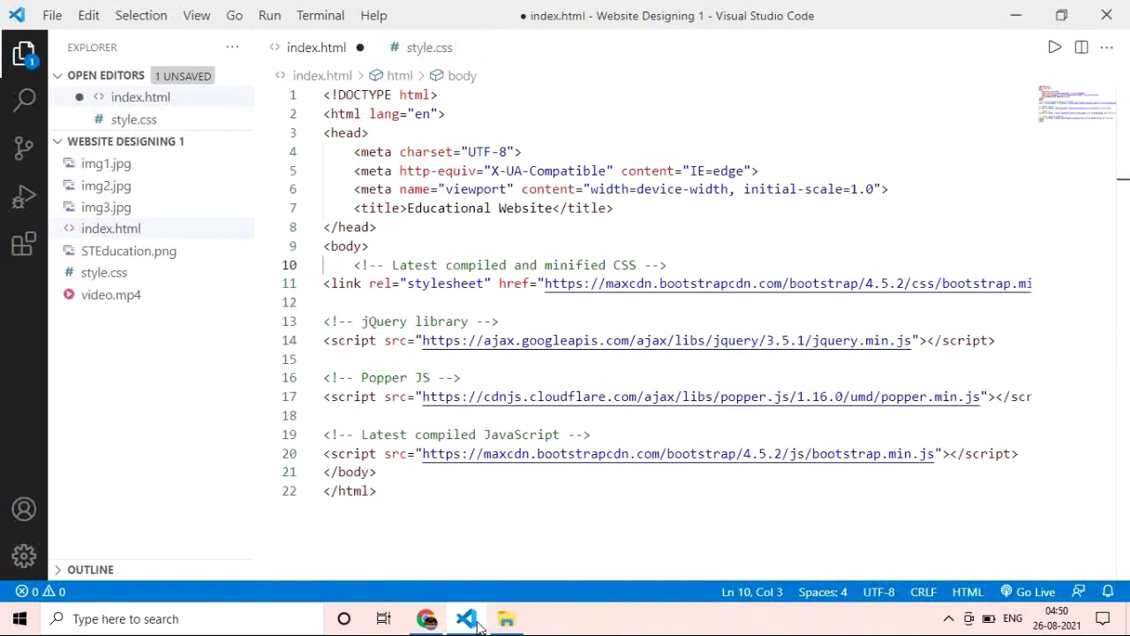
key("shift+Down")
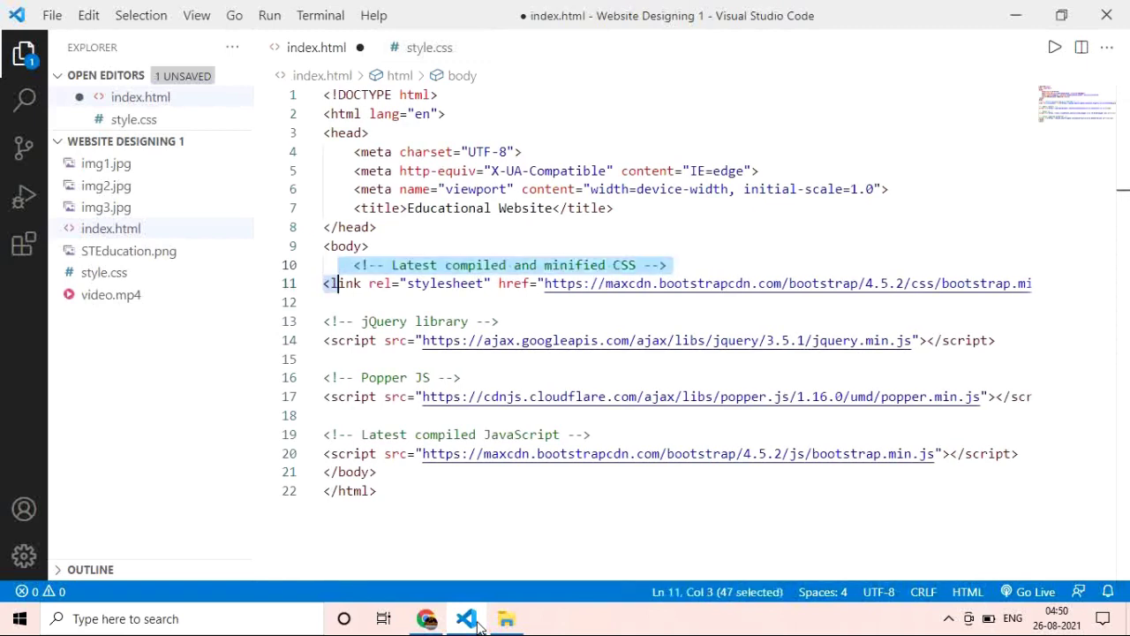
key("shift+Down")
key("ctrl+c")
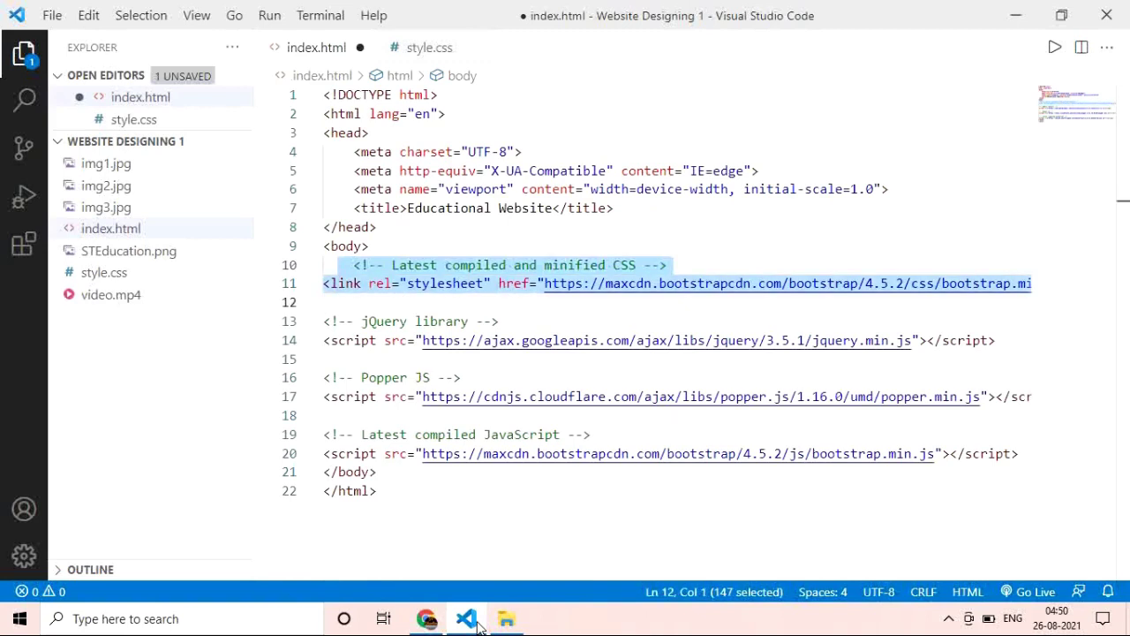
key("Delete")
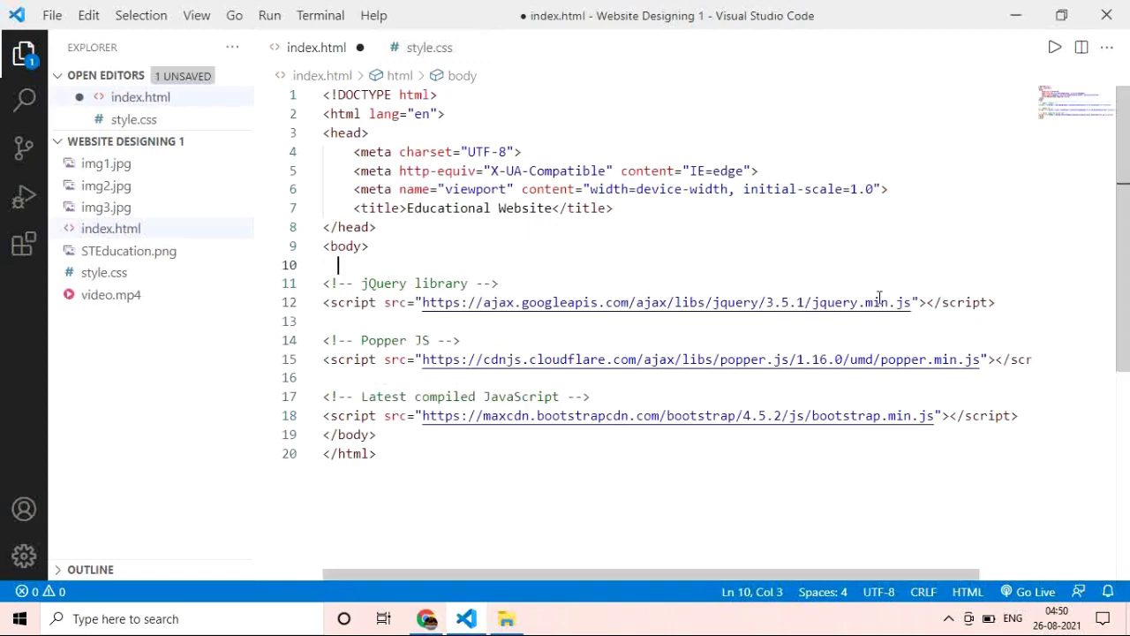
left_click(898, 189)
key("Return")
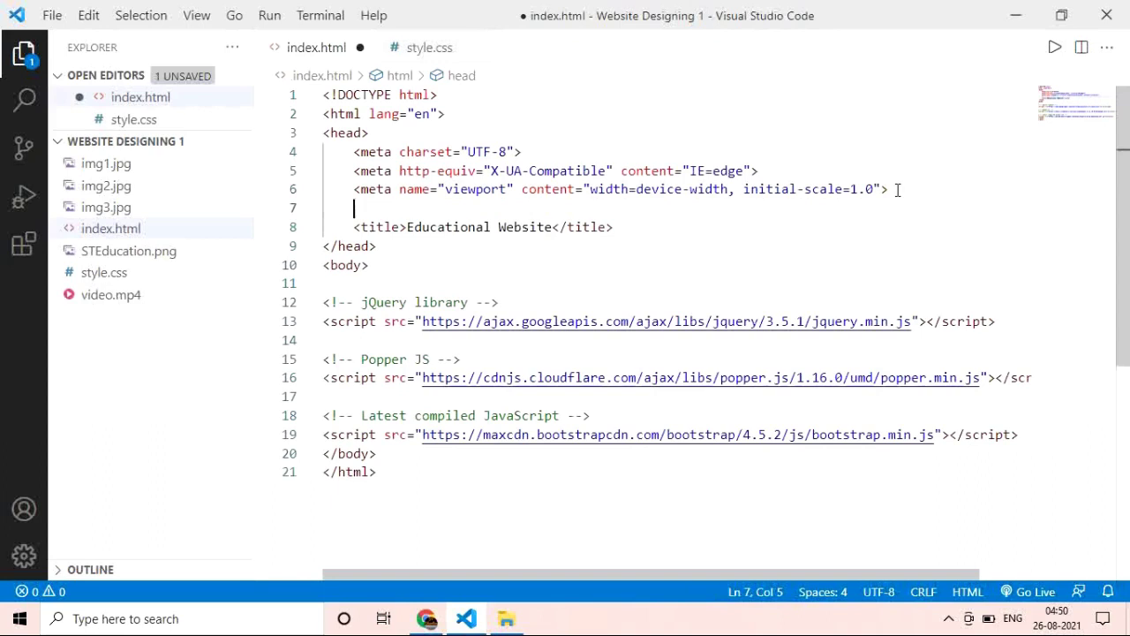
key("ctrl+v")
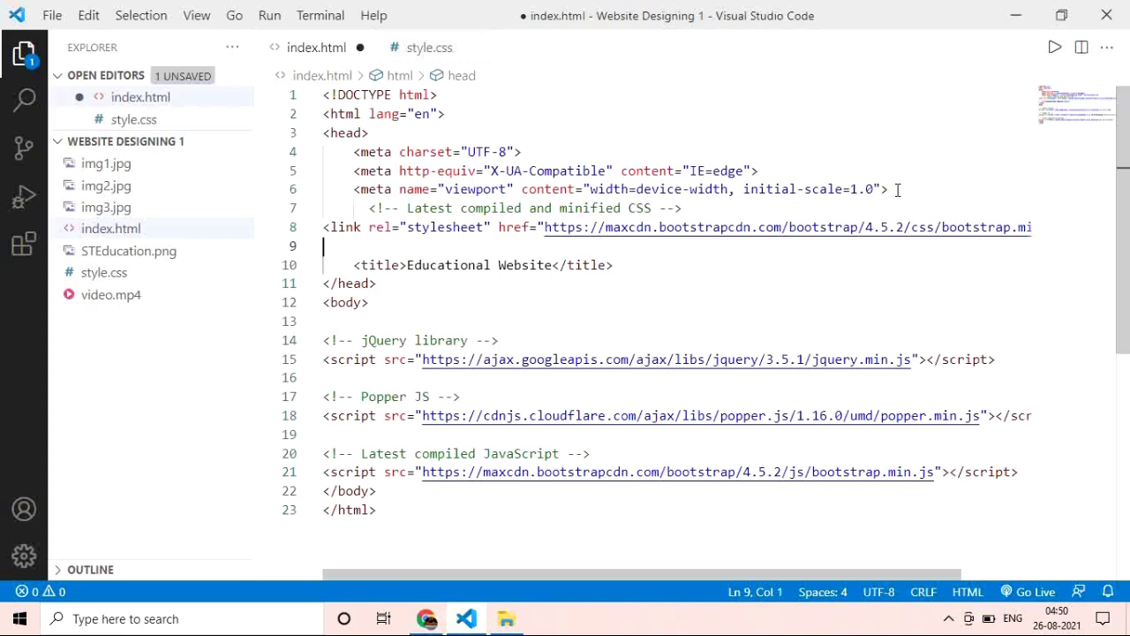
Step: Add a stylesheet link to style.css in the head, directly below the Bootstrap CSS link
type("<")
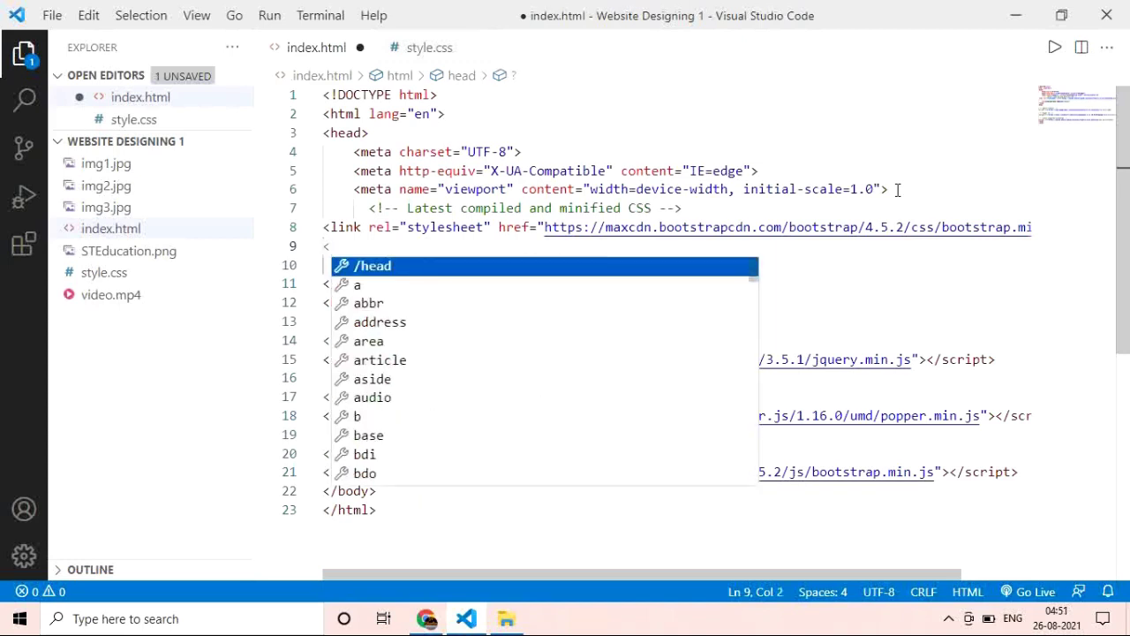
type("link ")
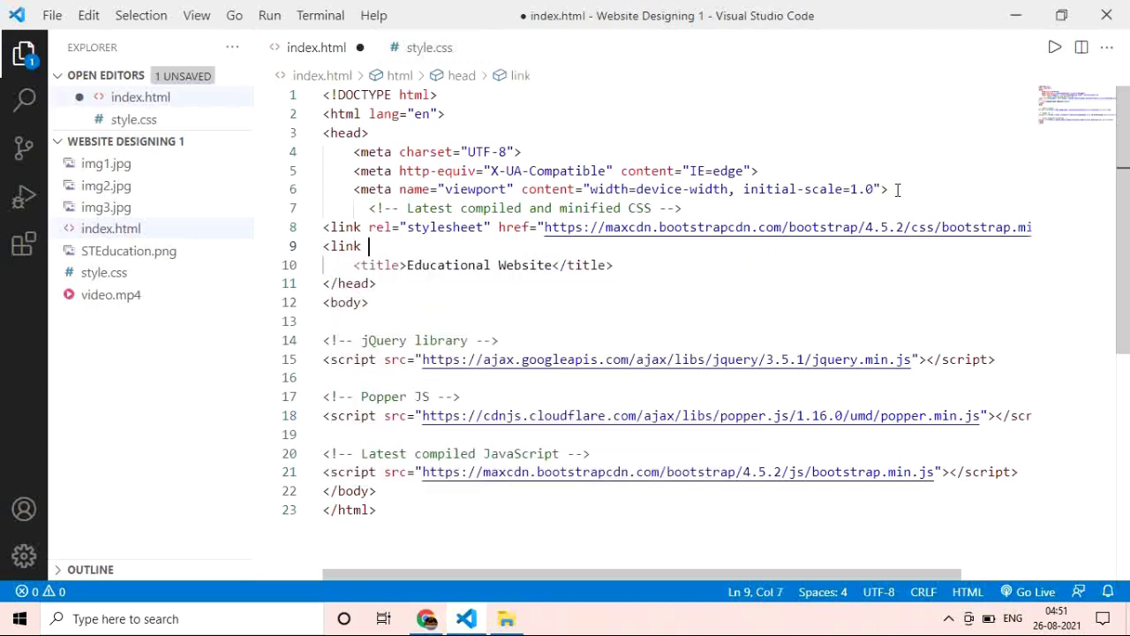
type("rel=")
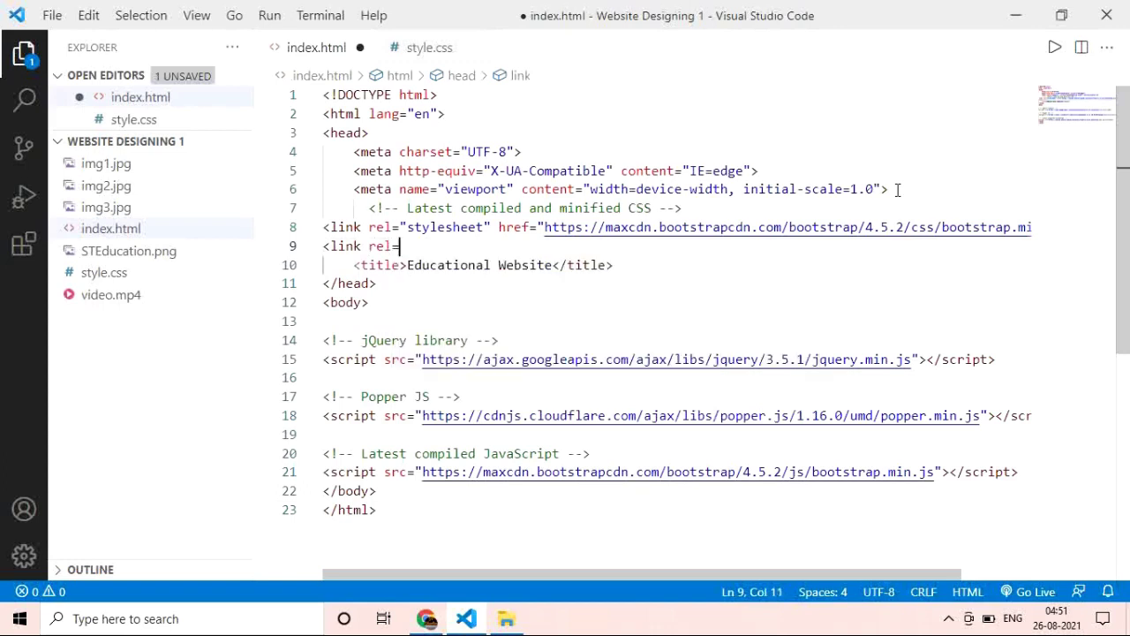
type("\"styl")
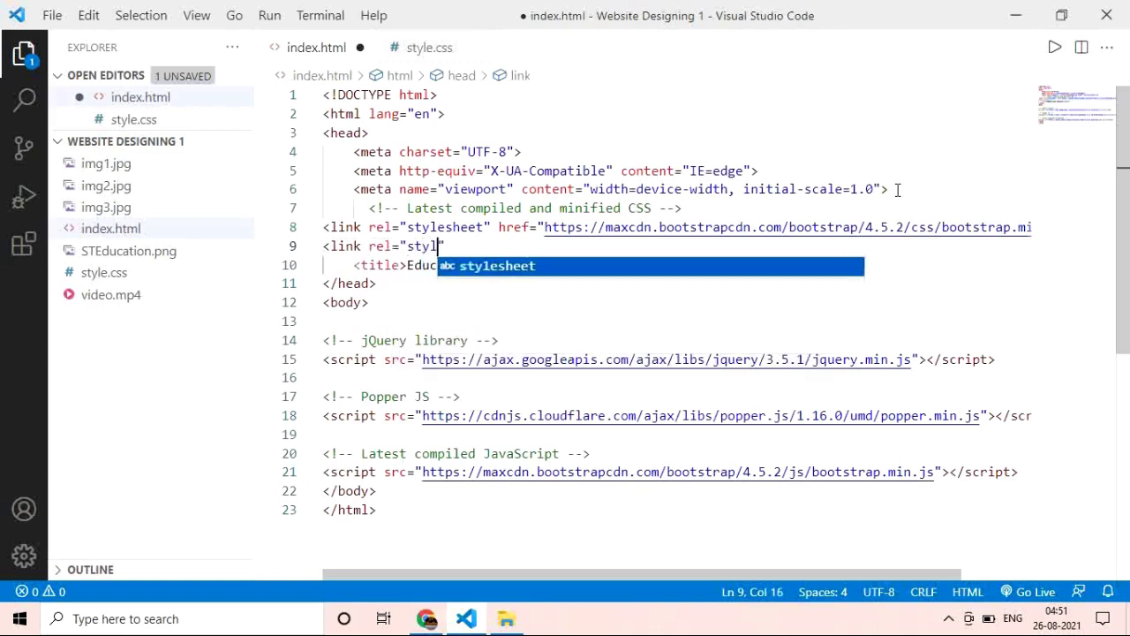
key("Return")
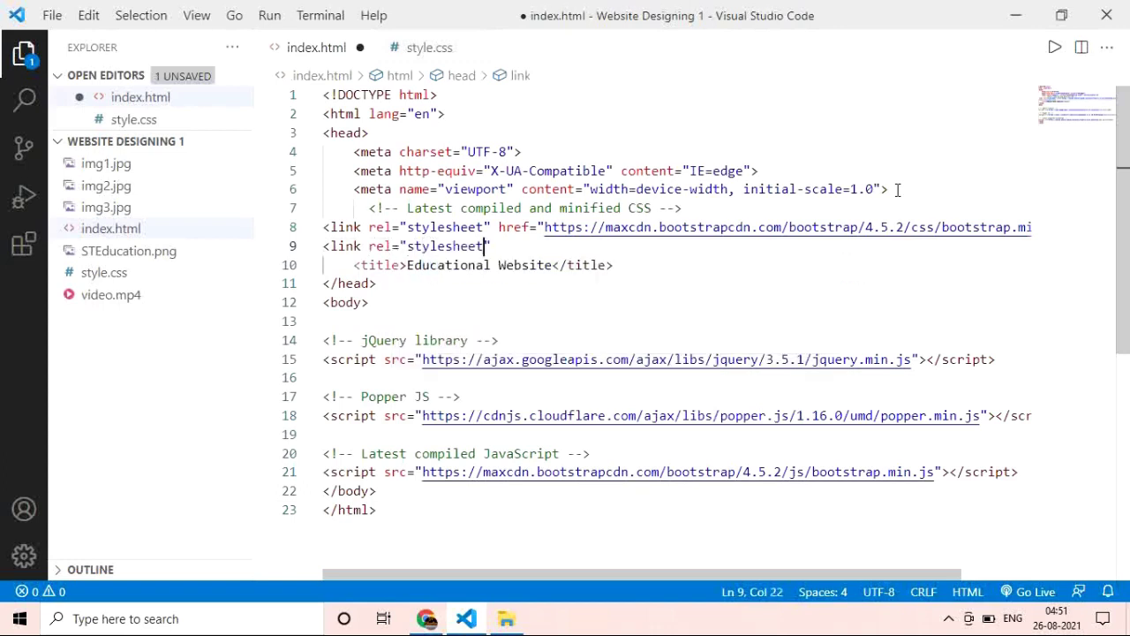
key("Right")
type("hre")
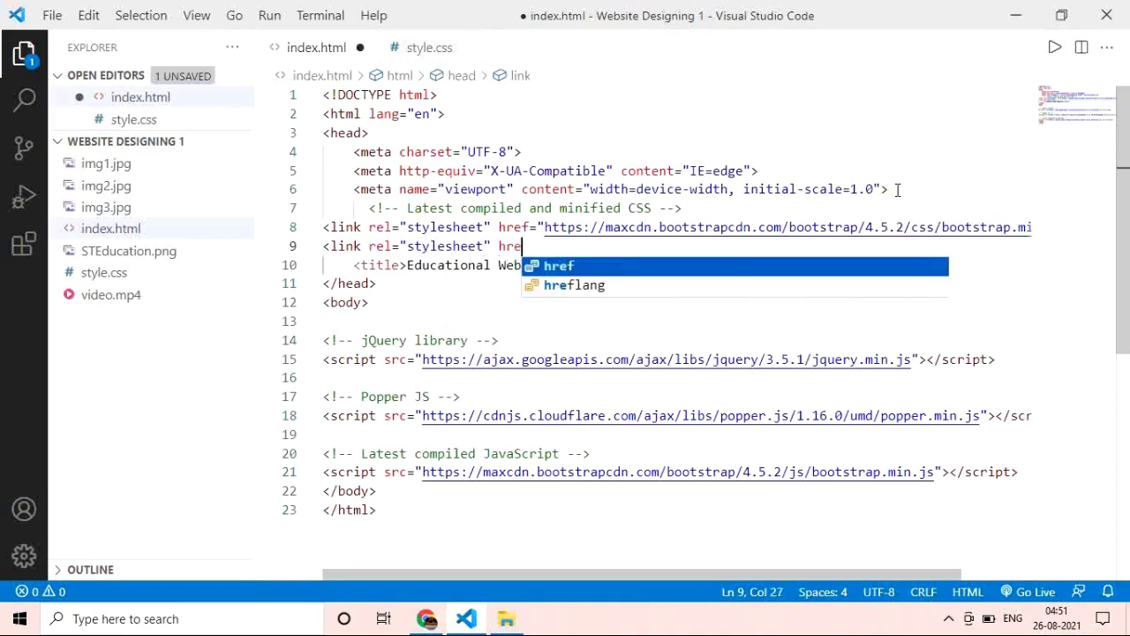
type("f=\"")
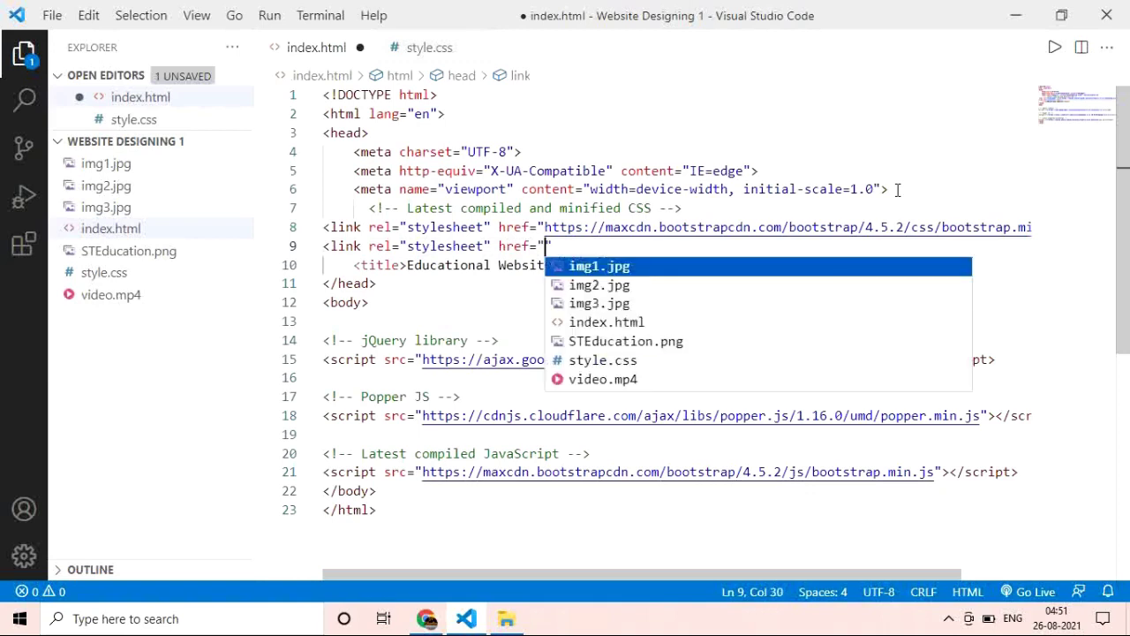
key("Down")
key("Down")
key("Down")
key("Down")
key("Down")
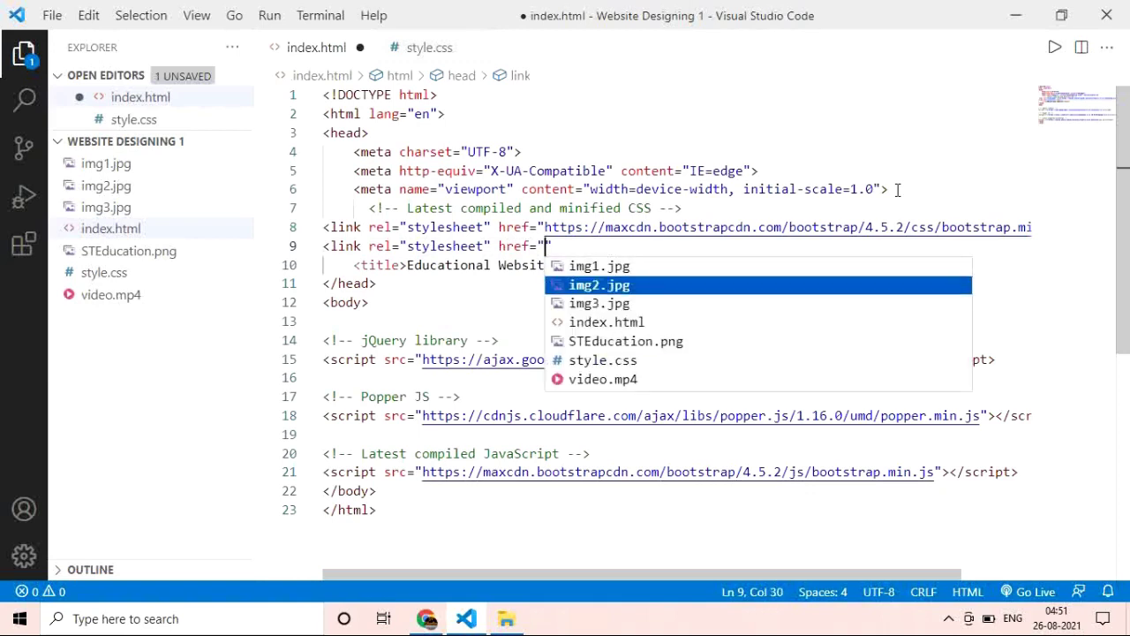
key("Return")
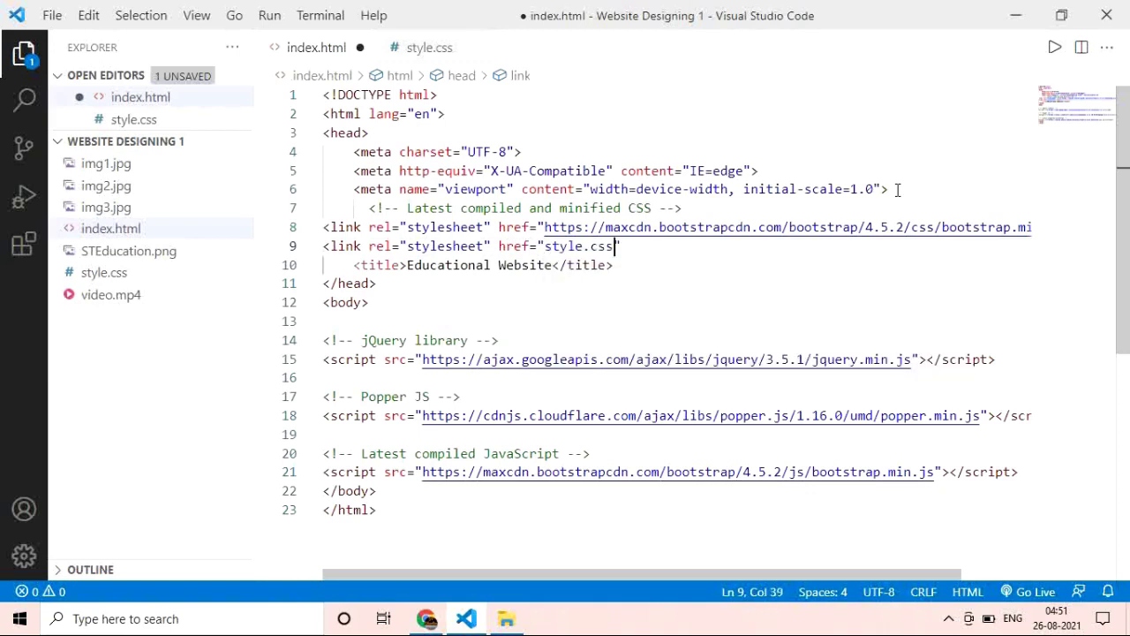
key("Right")
type(">")
Step: Indent the style.css link and the Bootstrap CSS link to align with the meta and title tags in the head
key("Left")
key("Left")
key("Left")
key("Left")
key("Left")
key("Left")
key("Left")
key("Left")
key("Left")
key("Left")
key("Left")
key("Left")
key("Left")
key("Left")
key("Left")
key("Left")
key("Left")
key("Left")
key("Left")
key("Left")
key("Left")
key("Left")
key("Left")
key("Left")
key("Left")
key("Left")
key("Left")
key("Left")
key("Left")
key("Left")
key("Left")
key("Left")
key("Left")
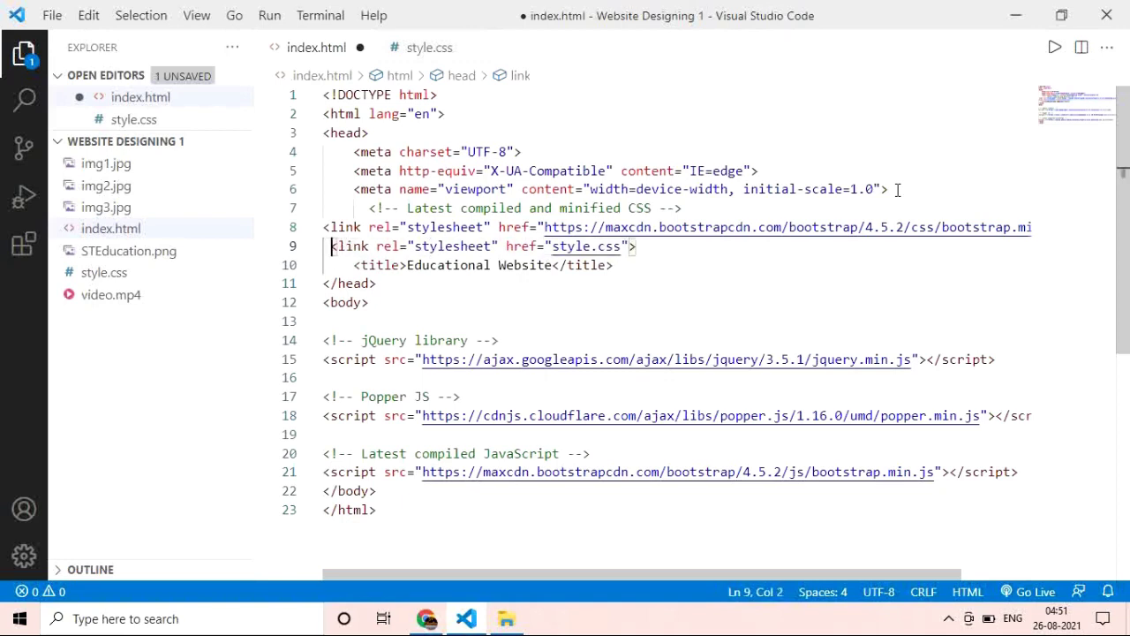
key("BackSpace")
key("BackSpace")
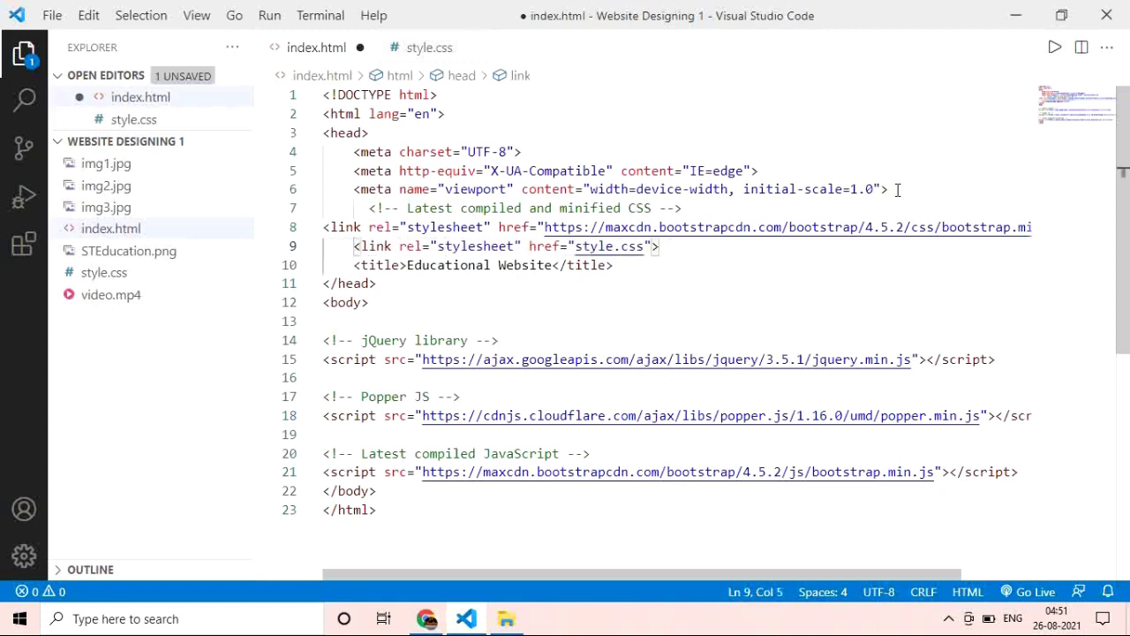
key("Up")
key("Left")
key("Left")
key("Left")
key("Left")
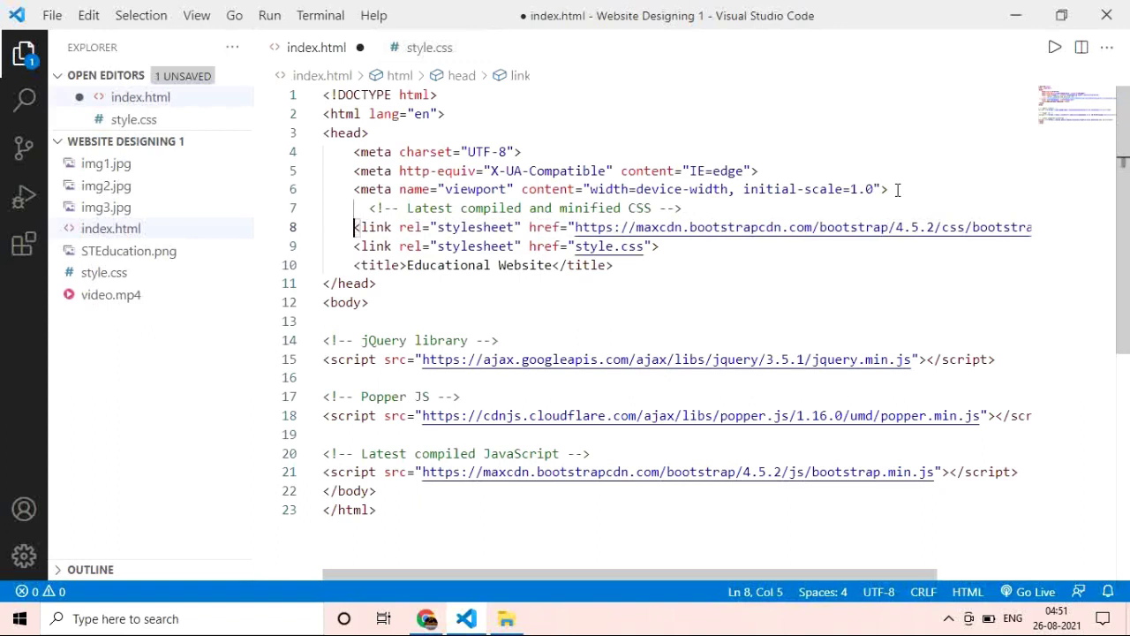
Step: Insert three blank lines after the opening body tag, above the jQuery library comment
left_click(391, 305)
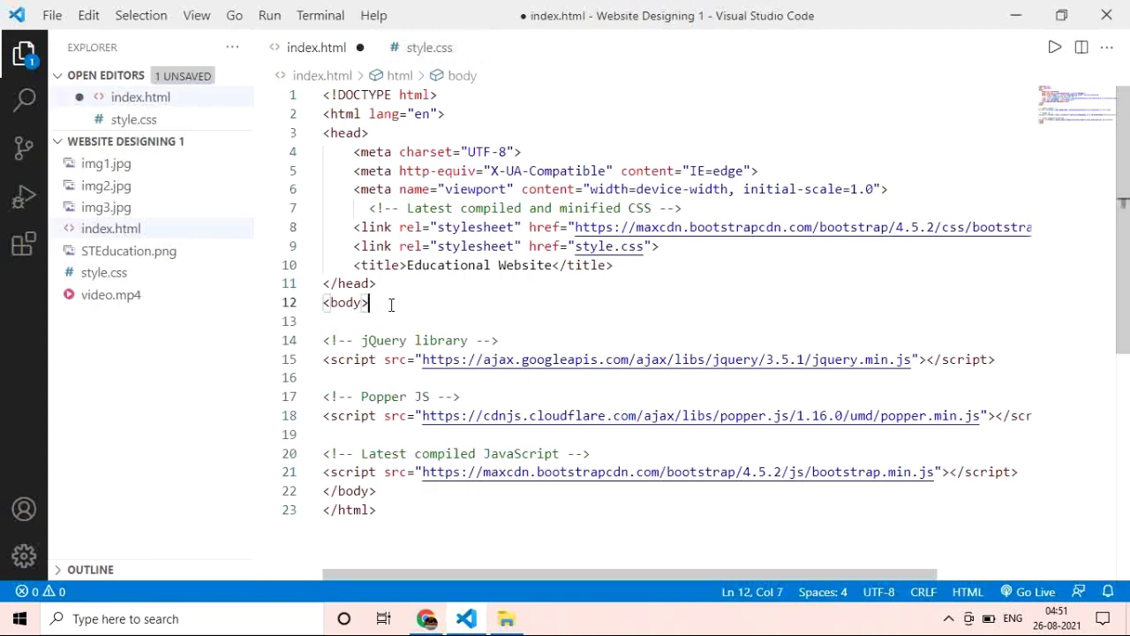
key("Return")
key("Return")
key("Return")
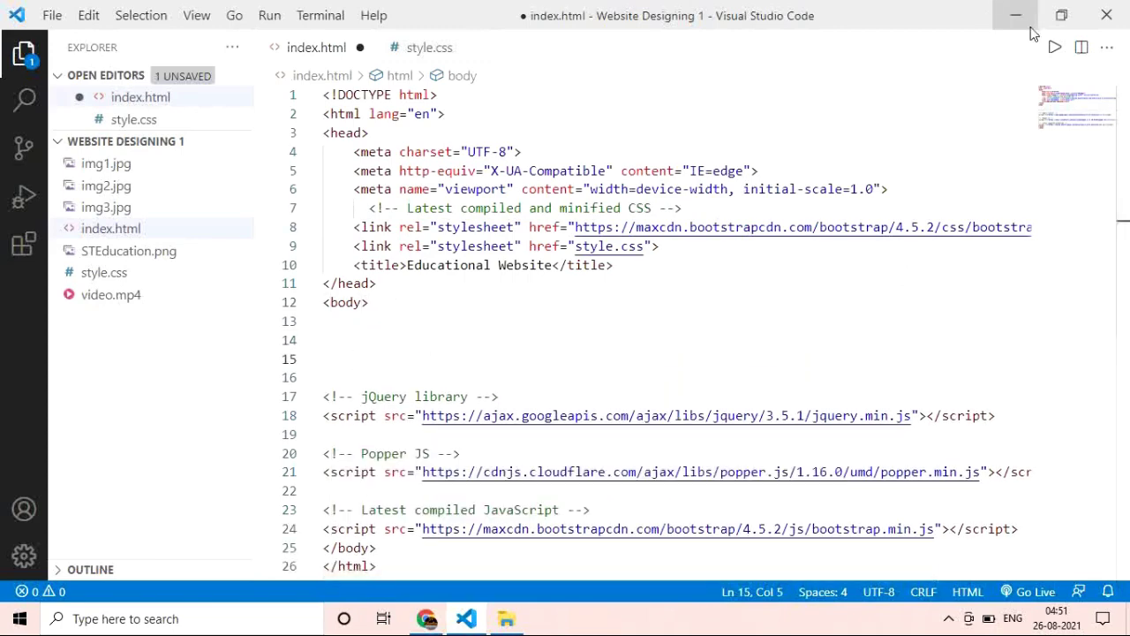
Step: Minimize the open windows and open the index file from the desktop's Website creation folder in Google Chrome to view the reference site
left_click(1029, 26)
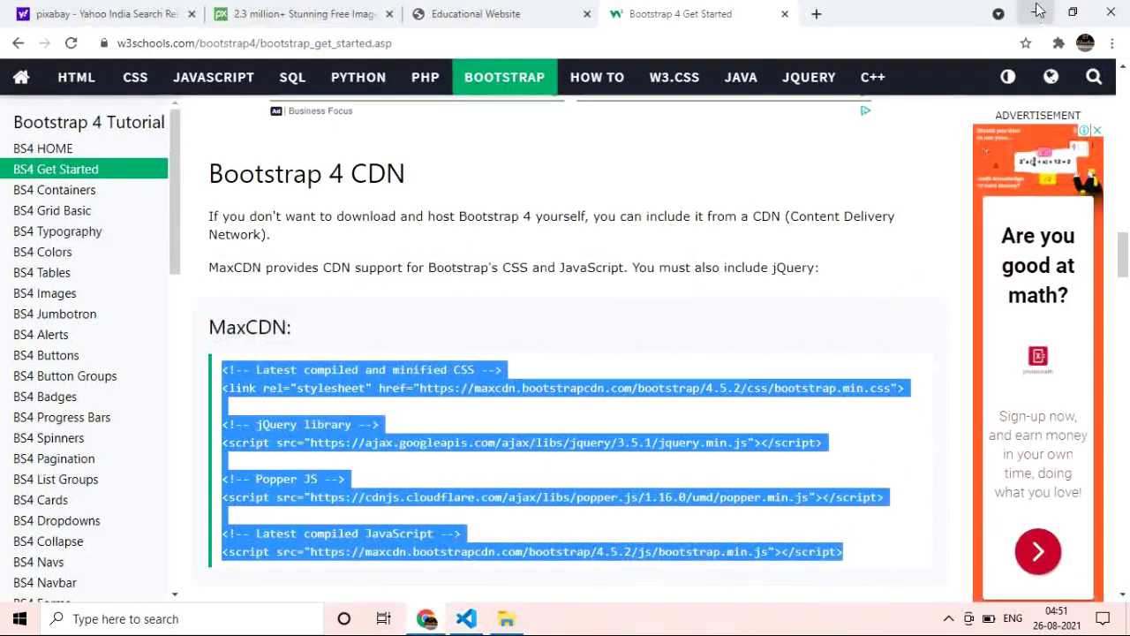
left_click(1036, 12)
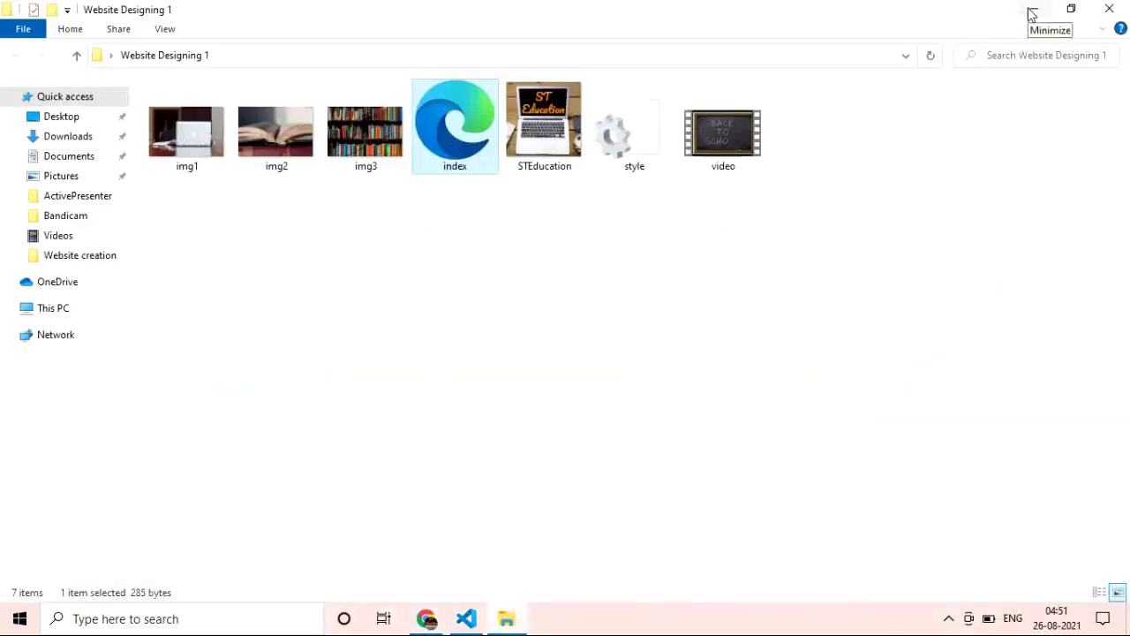
left_click(1031, 15)
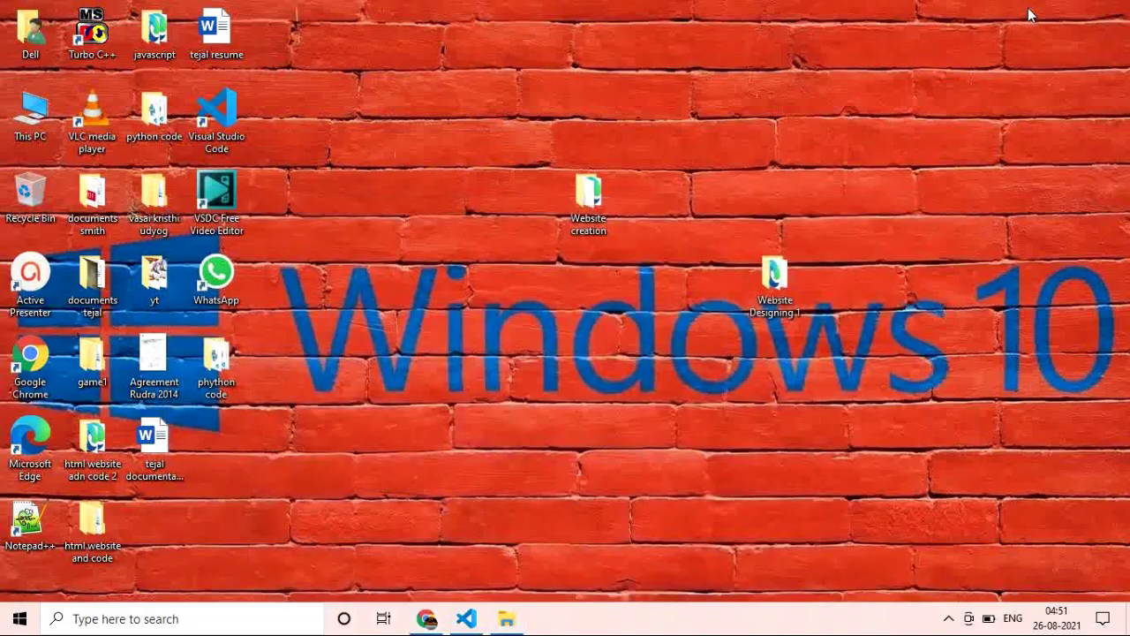
double_click(591, 202)
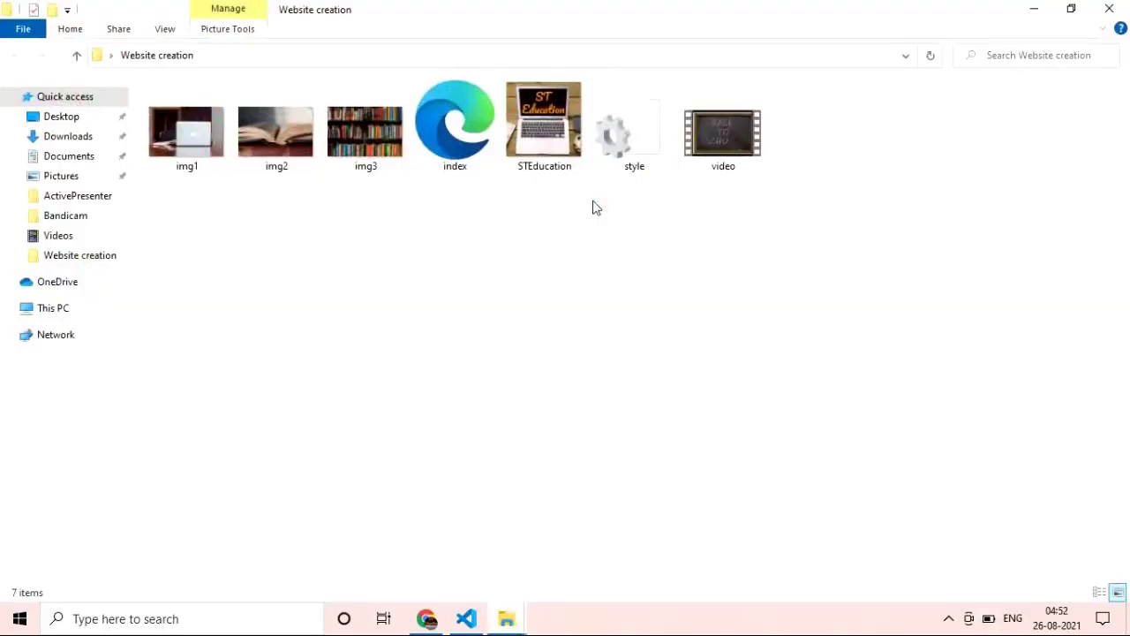
left_click(462, 157)
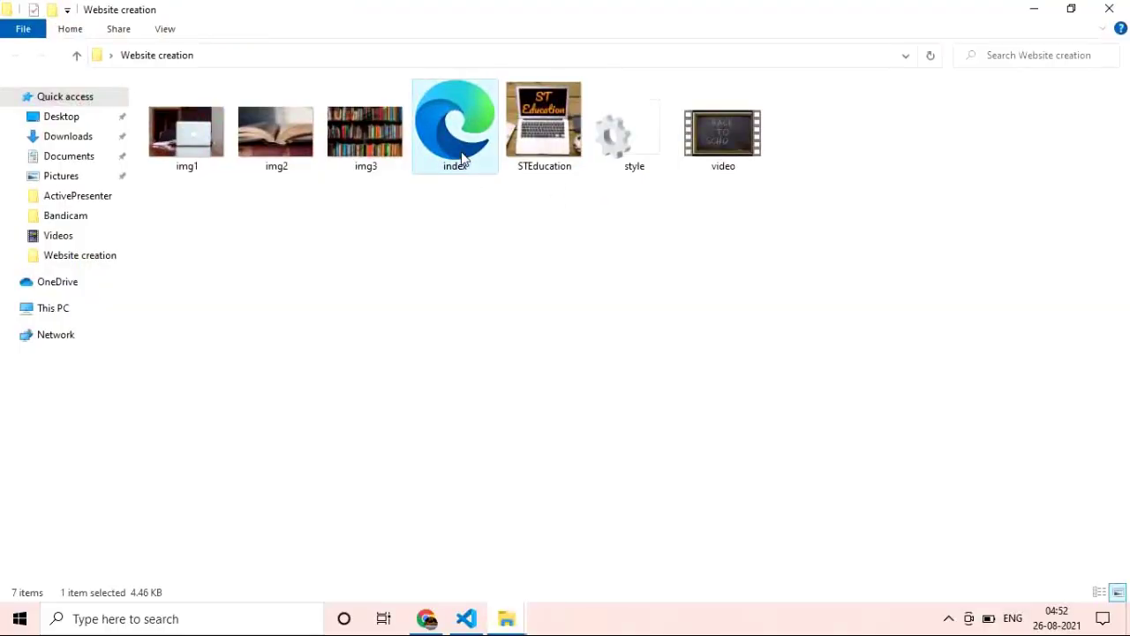
right_click(463, 157)
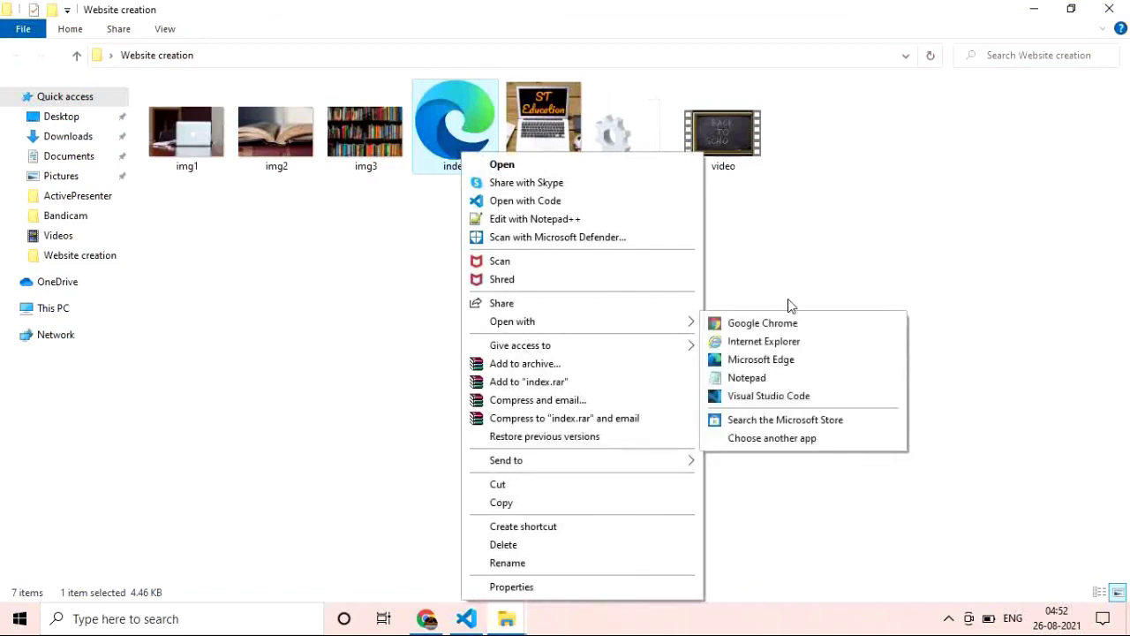
mouse_move(680, 320)
left_click(728, 325)
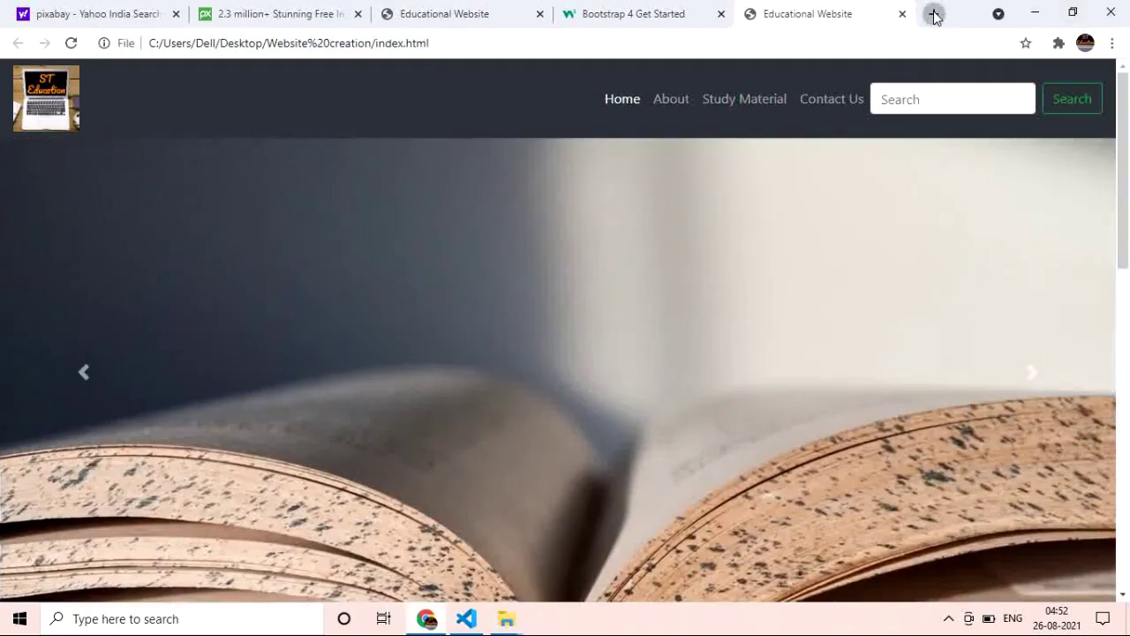
Step: Search the web for "bootstrap 4" in a new browser tab and open the getbootstrap.com Introduction documentation from the results
left_click(935, 15)
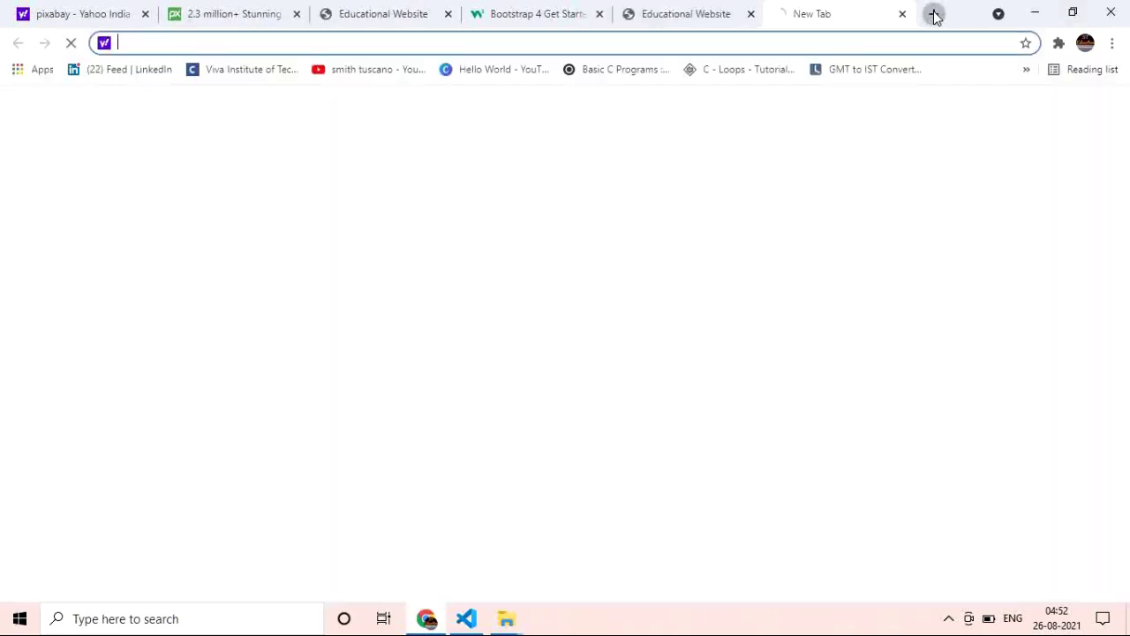
type("bo")
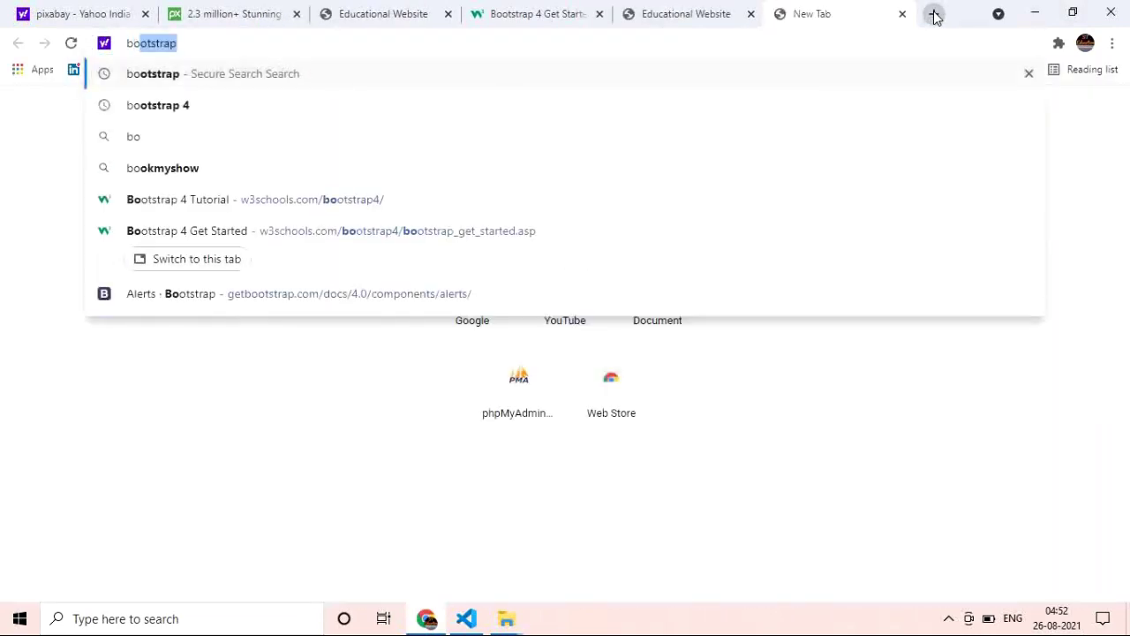
key("Down")
key("Return")
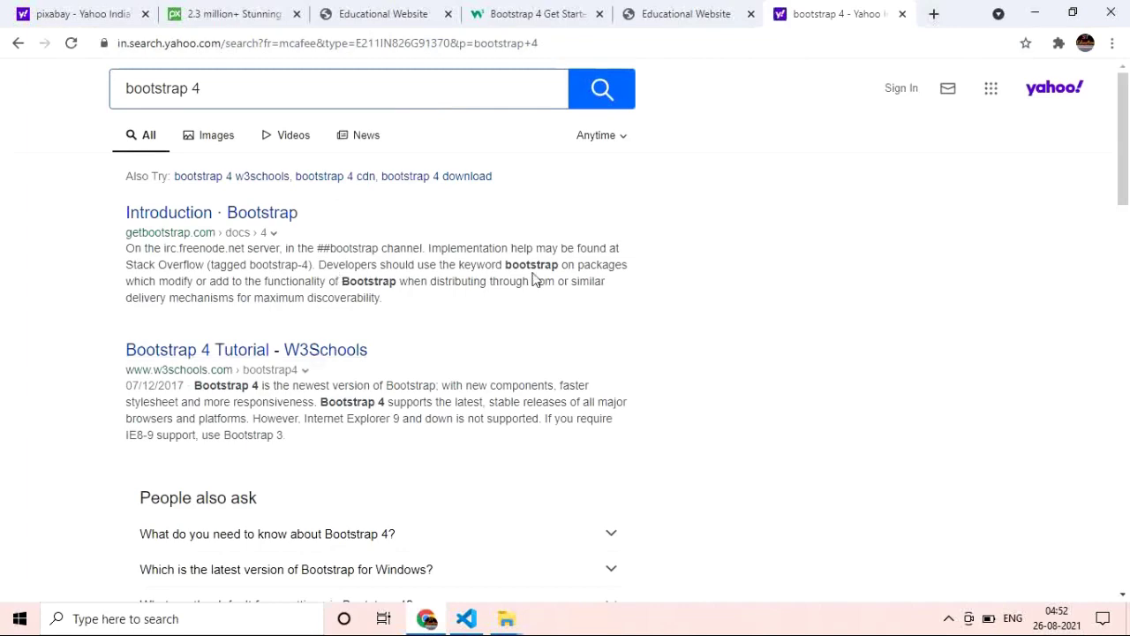
left_click_drag(1126, 189, 1126, 383)
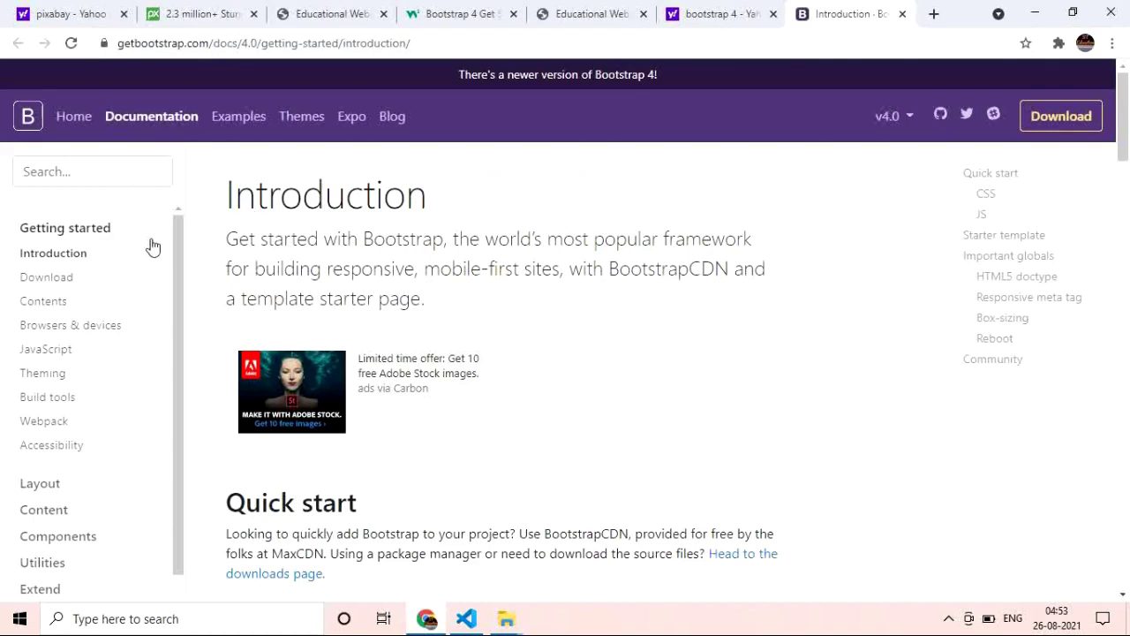
Step: Open the Navbar page among the Bootstrap 4.0 component documentation and bring up the example code for the navbar with a search form
left_click_drag(177, 262, 182, 297)
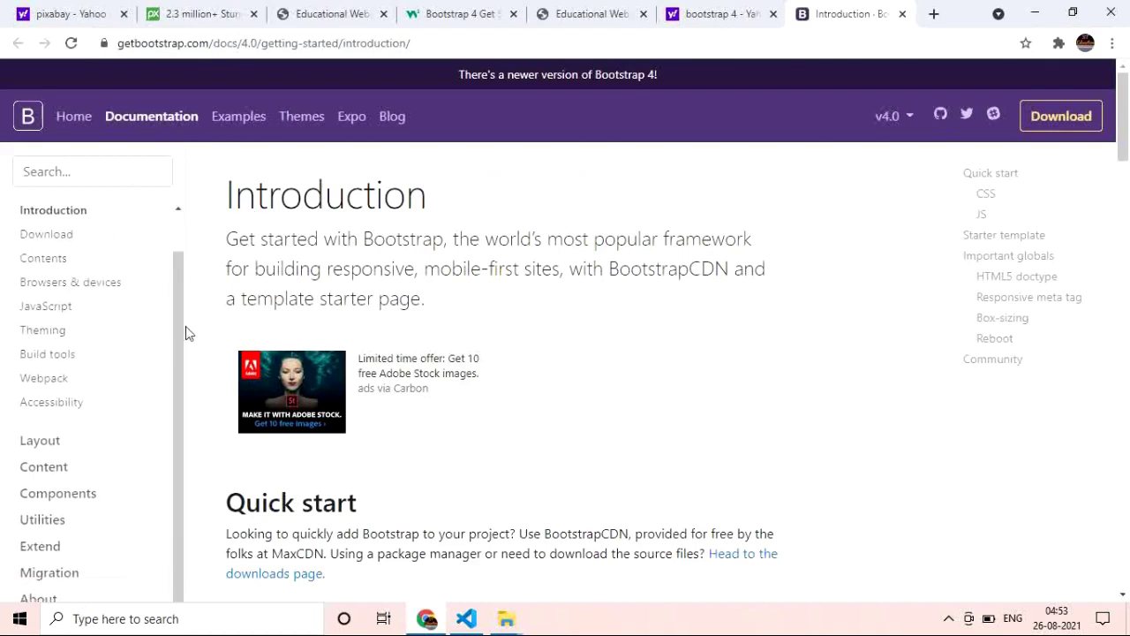
left_click(58, 496)
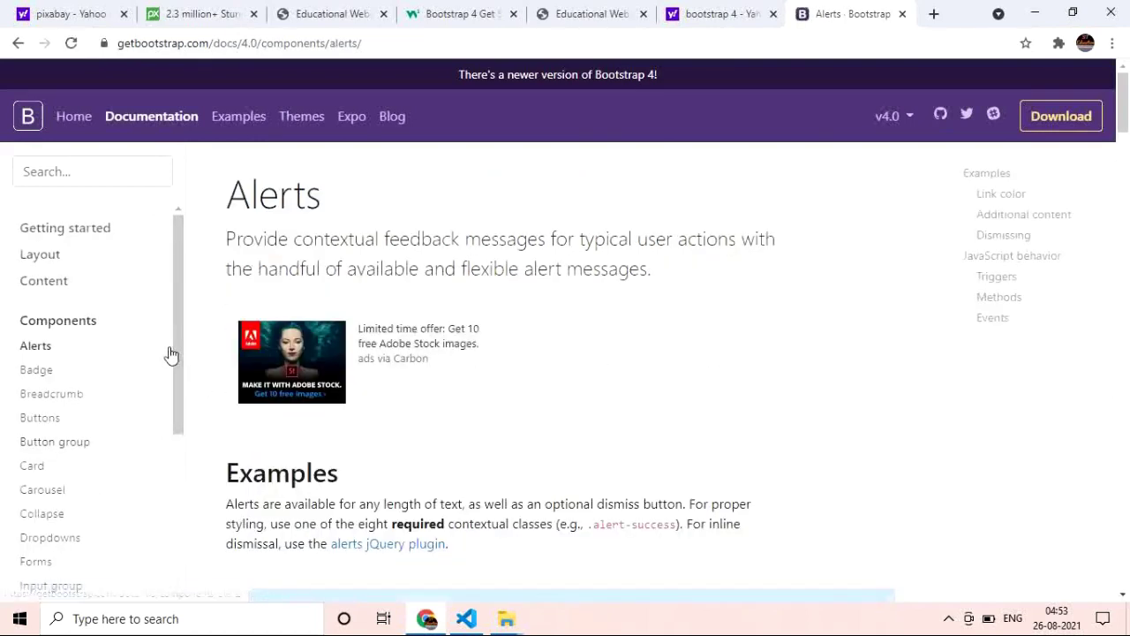
left_click_drag(179, 355, 216, 508)
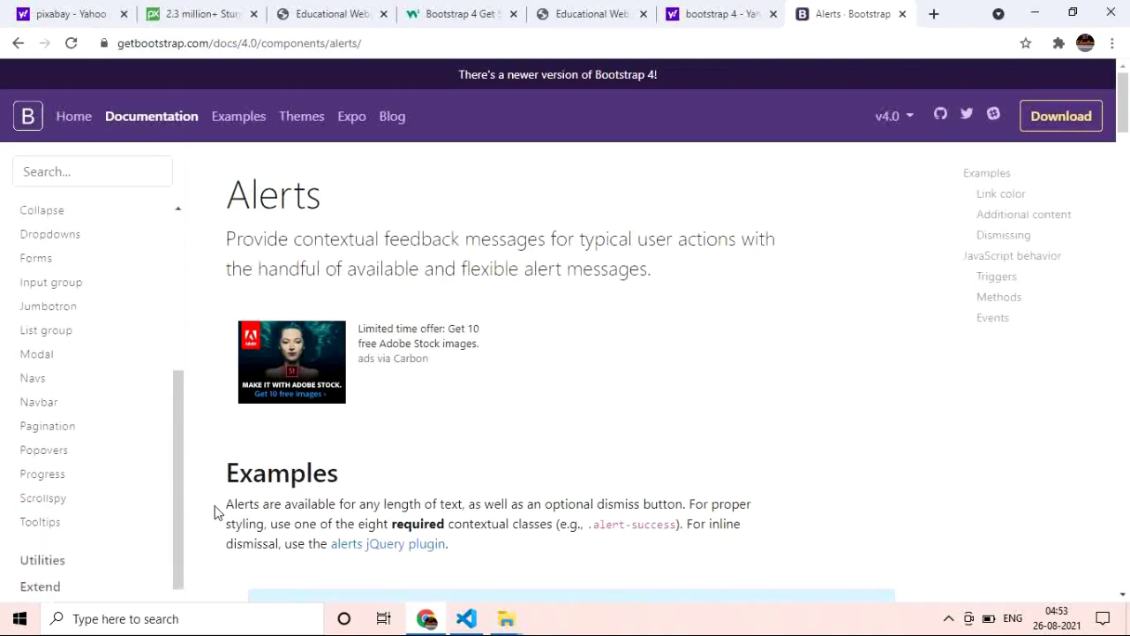
left_click(77, 404)
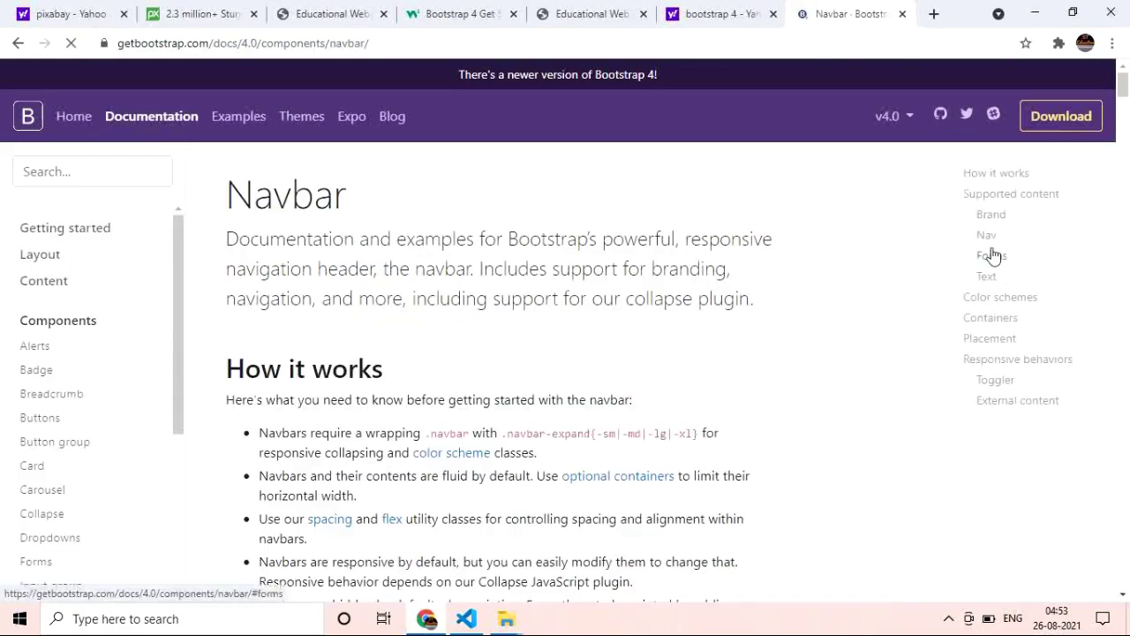
left_click_drag(1124, 84, 1124, 132)
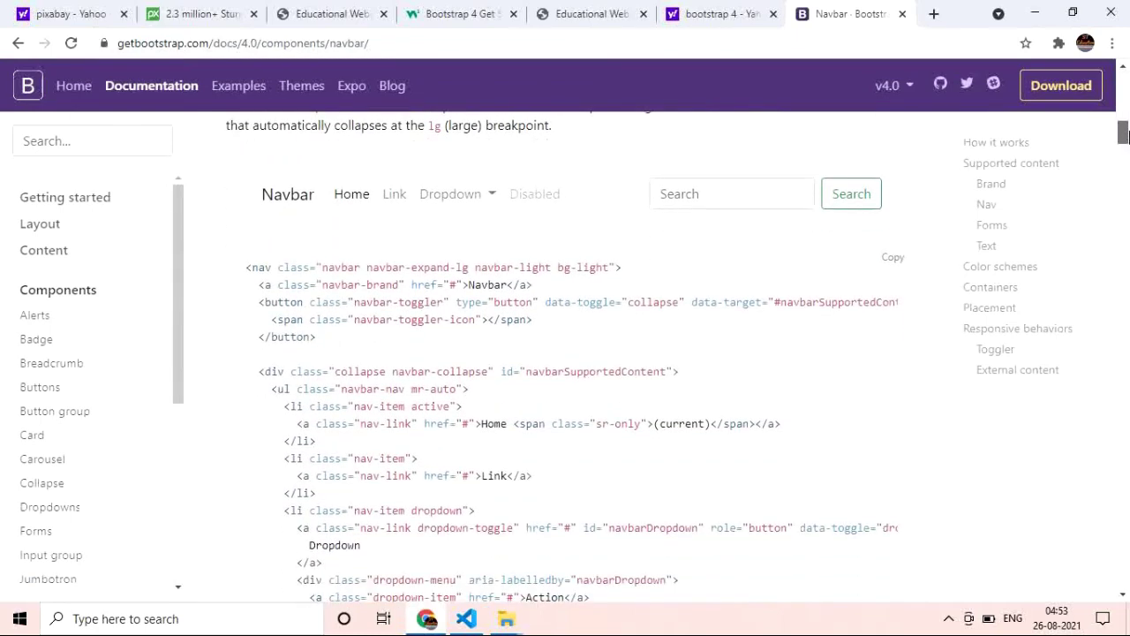